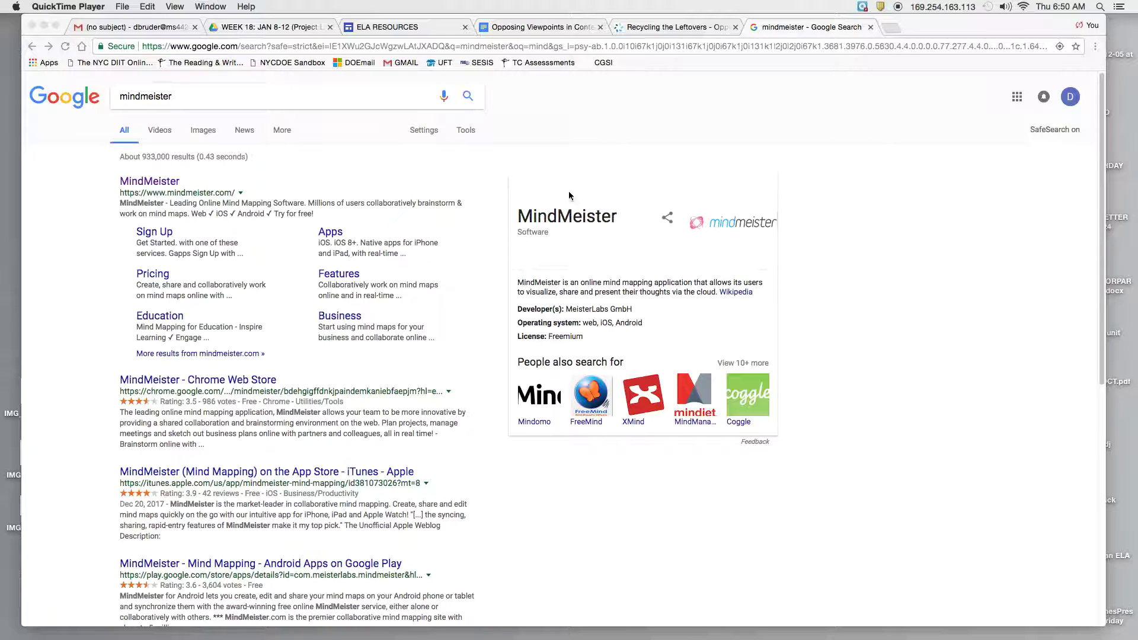
Open MindMeister from the search results and start a new mind map
{"action": "left_click", "coordinate": [587, 216]}
{"action": "left_click_drag", "start_coordinate": [617, 216], "coordinate": [515, 216]}
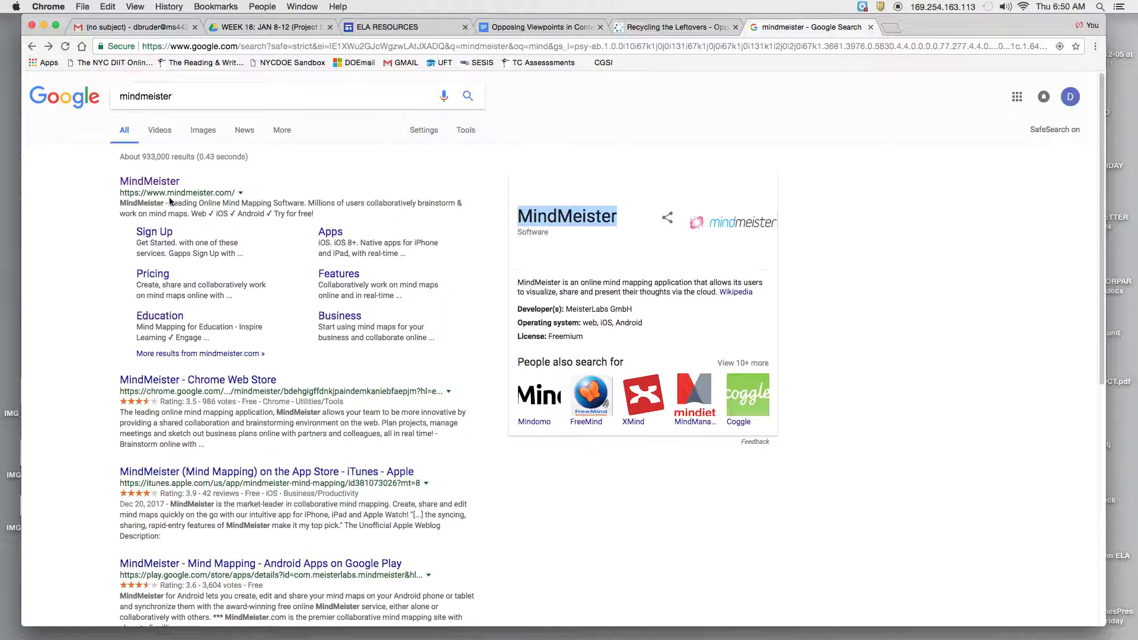
{"action": "left_click", "coordinate": [141, 182]}
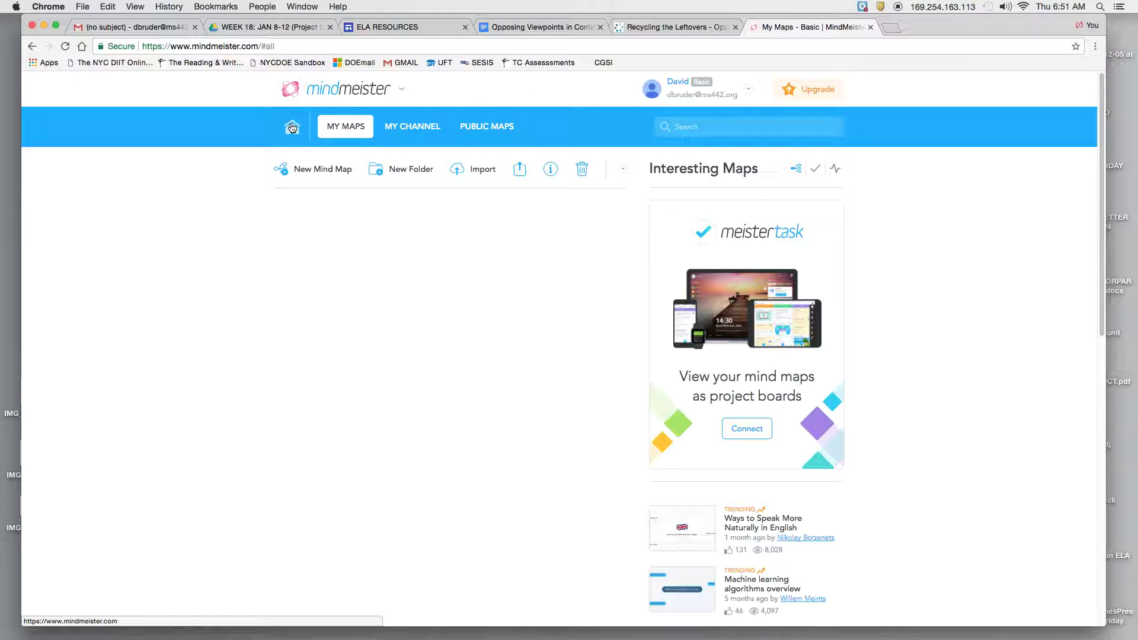
{"action": "left_click", "coordinate": [305, 172]}
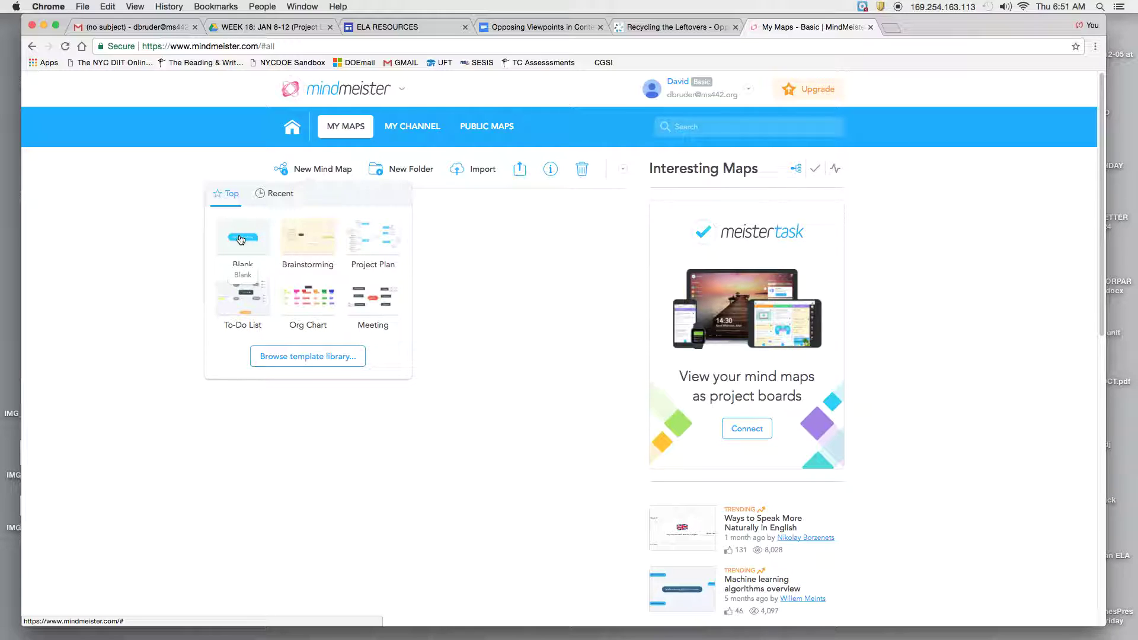
Create a blank map with central topic 'Food Waste', then return to the Recycling the Leftovers article
{"action": "left_click", "coordinate": [238, 239]}
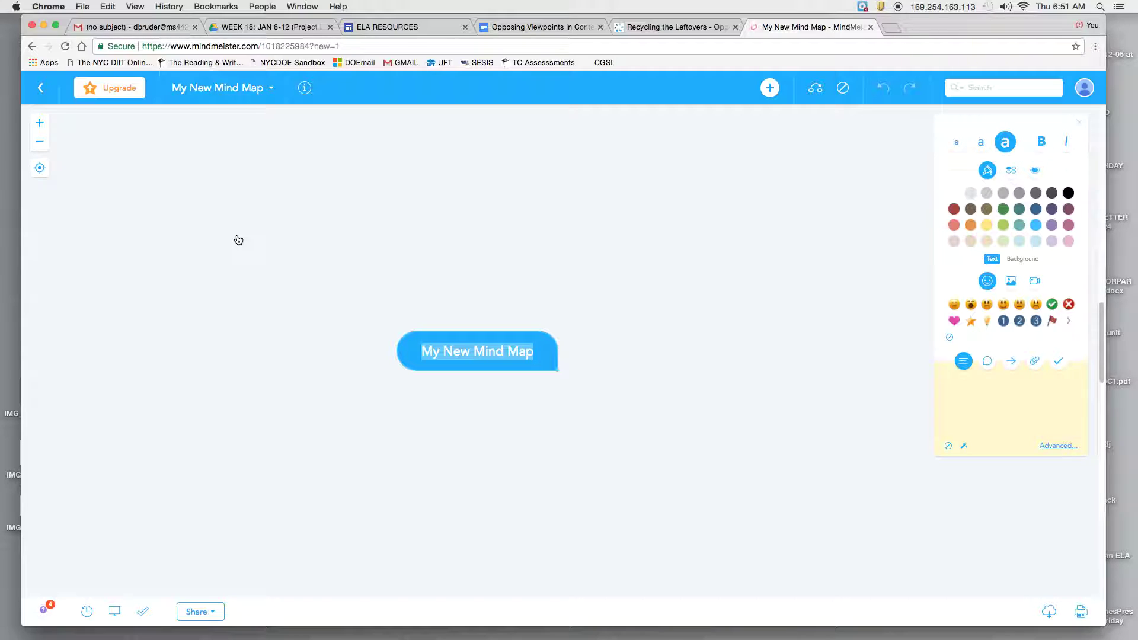
{"action": "type", "text": "Food Waste"}
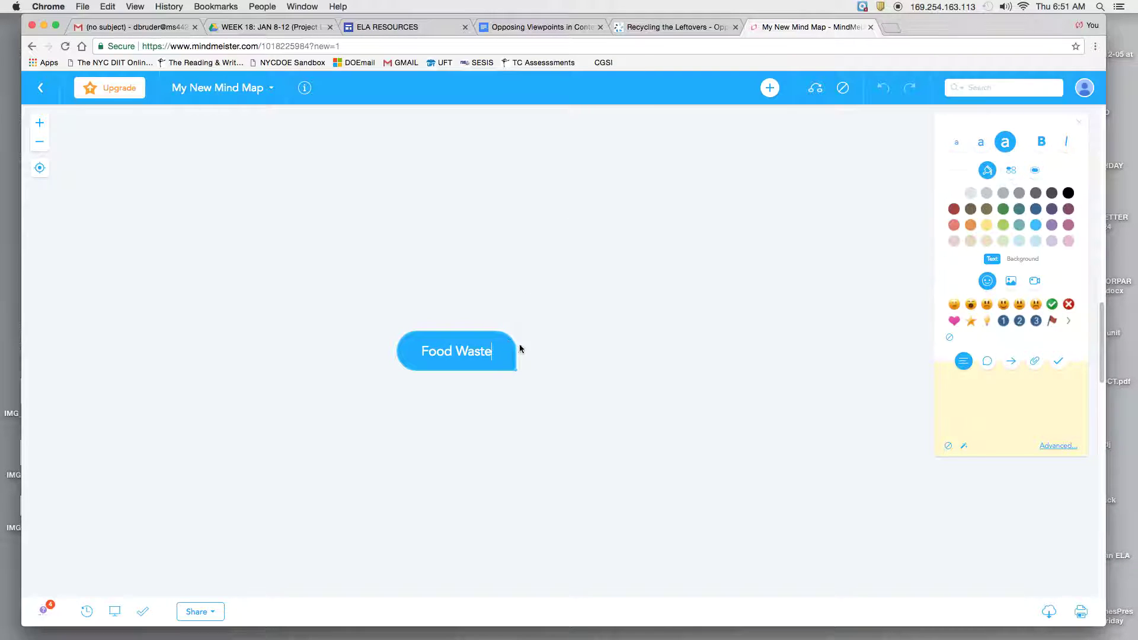
{"action": "left_click", "coordinate": [668, 31]}
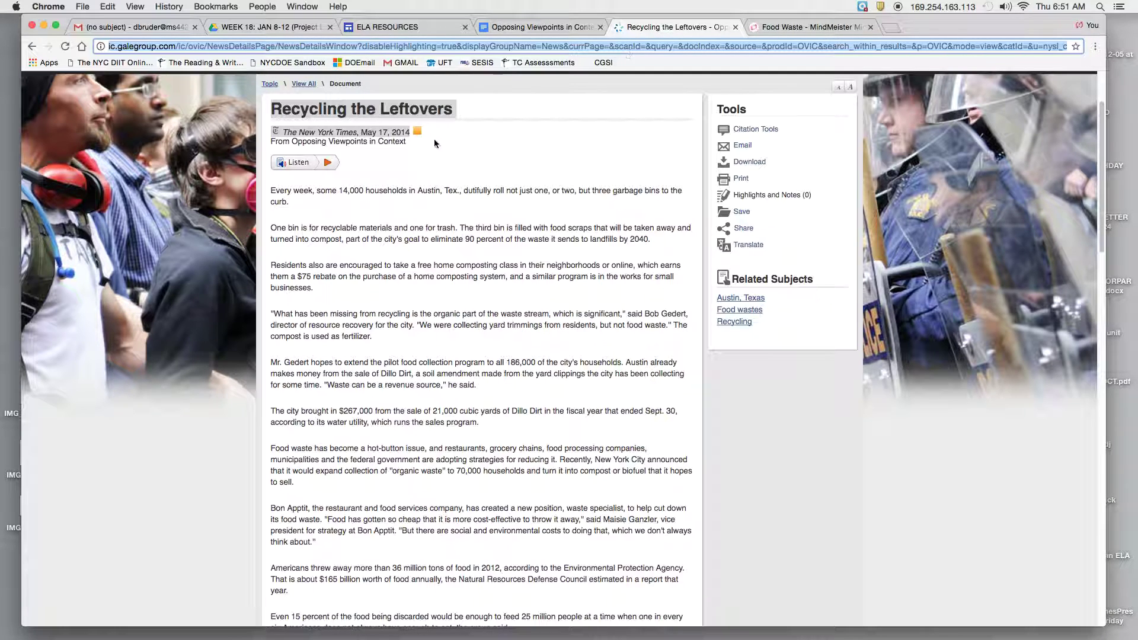
Return to the Food Waste map and move its central topic to the upper left
{"action": "left_click", "coordinate": [377, 124]}
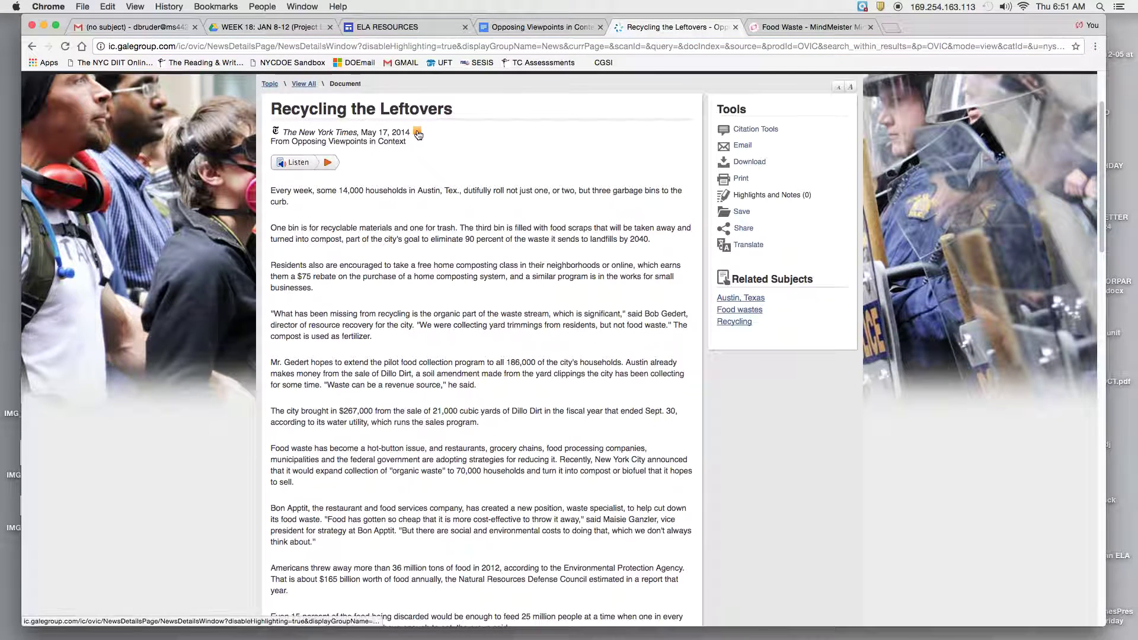
{"action": "left_click", "coordinate": [776, 26]}
{"action": "left_click_drag", "start_coordinate": [459, 333], "coordinate": [131, 174]}
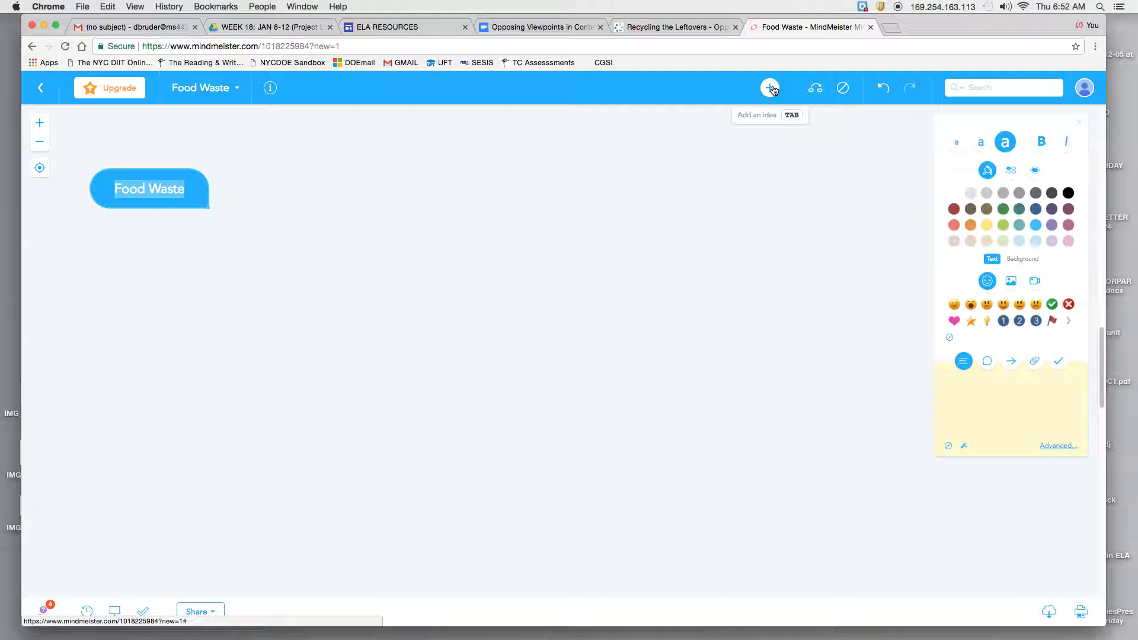
Add a Food Waste branch reading Recycling The Leftovers "New York Times" 2014
{"action": "left_click", "coordinate": [771, 88]}
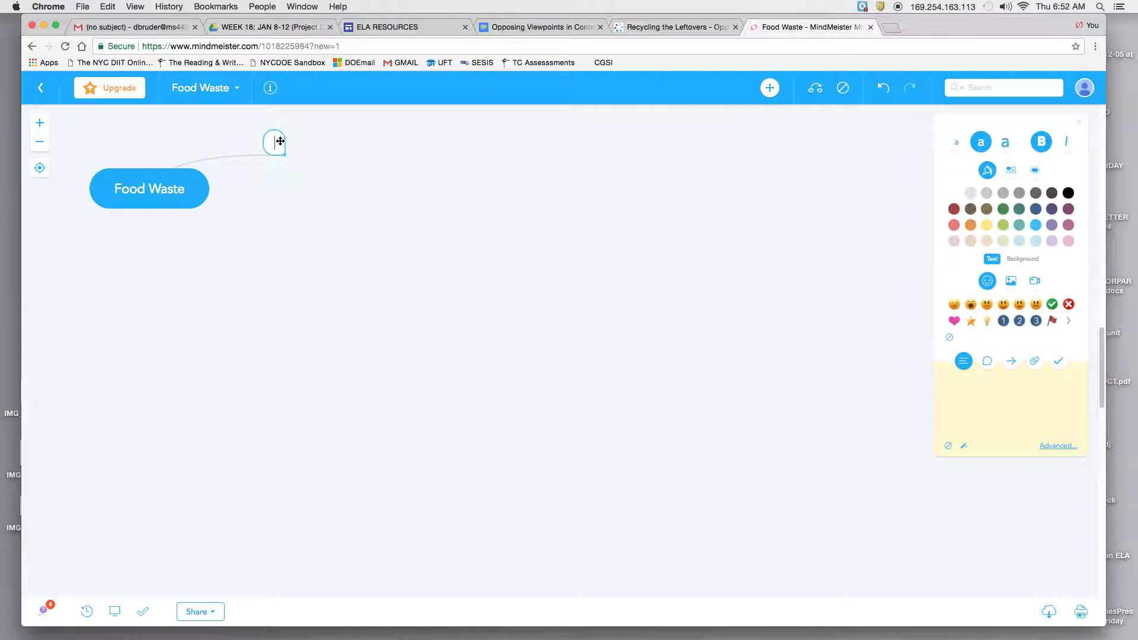
{"action": "type", "text": "Recycling The L"}
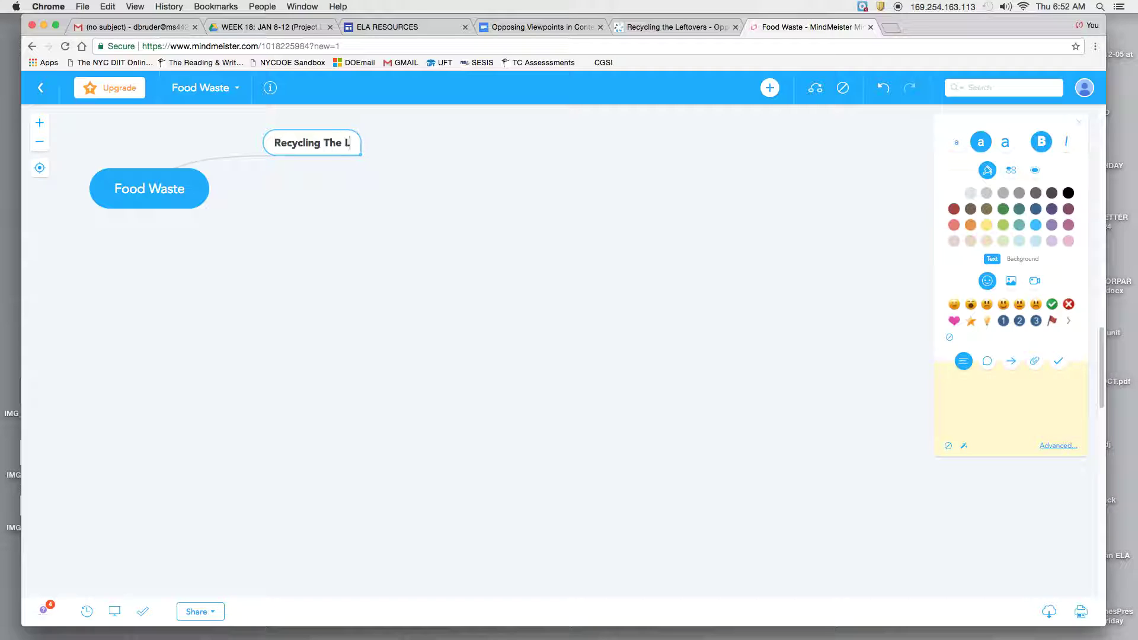
{"action": "type", "text": "eftovers "}
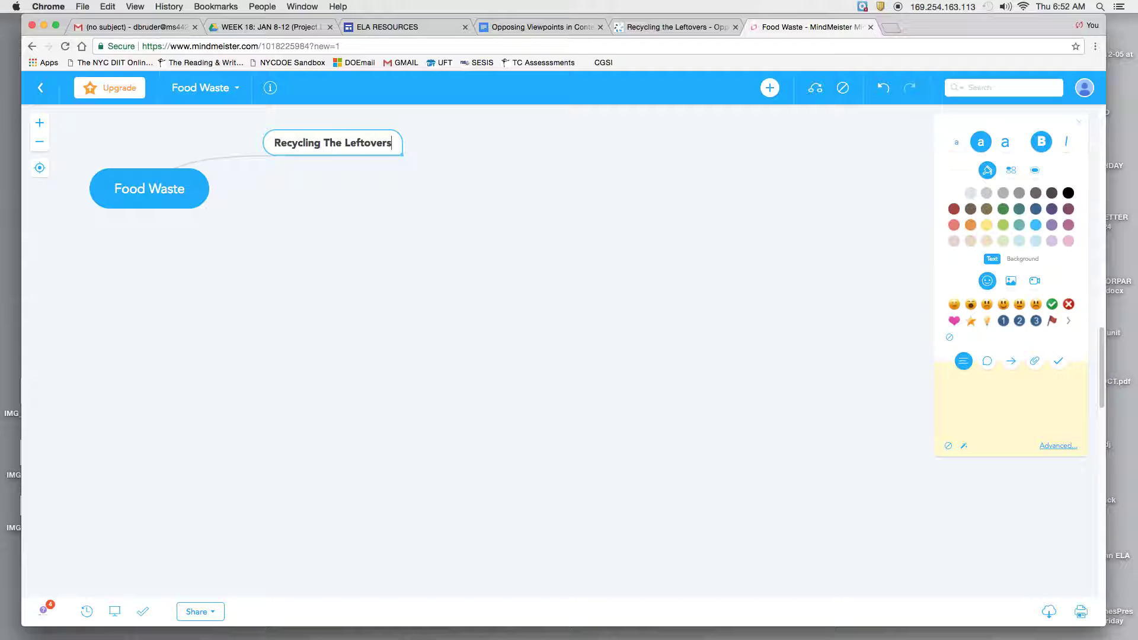
{"action": "type", "text": "New Y"}
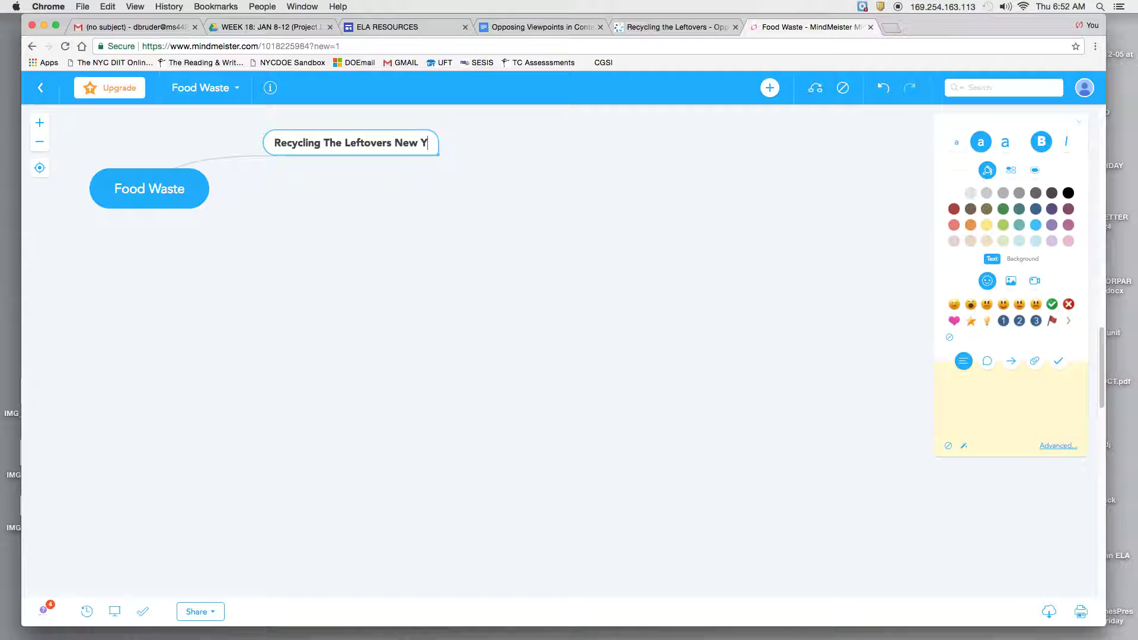
{"action": "type", "text": "ork Time"}
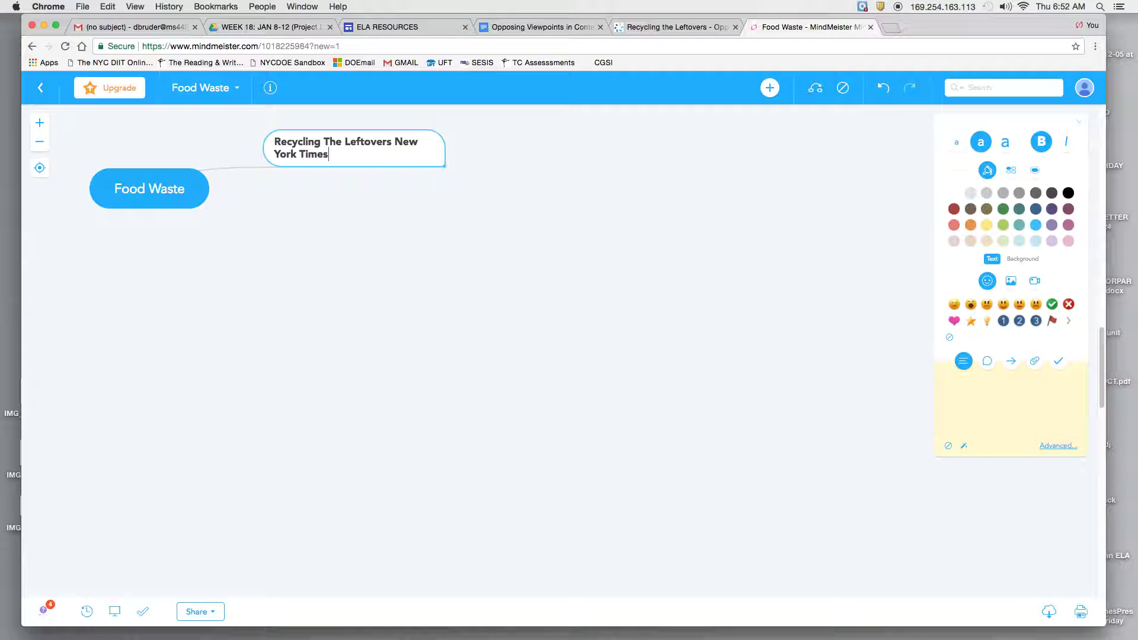
{"action": "type", "text": "s\""}
{"action": "type", "text": "\" 2014"}
{"action": "key", "text": "Return"}
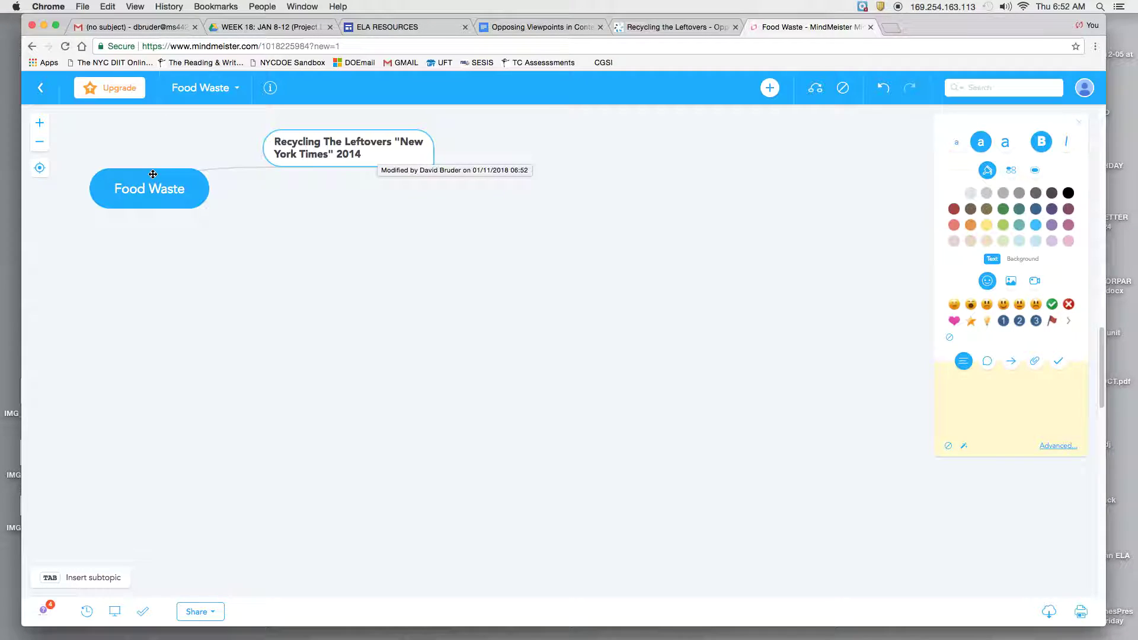
Give the Recycling The Leftovers node a green background, undoing an accidental yellow text colour
{"action": "double_click", "coordinate": [381, 151]}
{"action": "left_click", "coordinate": [986, 226]}
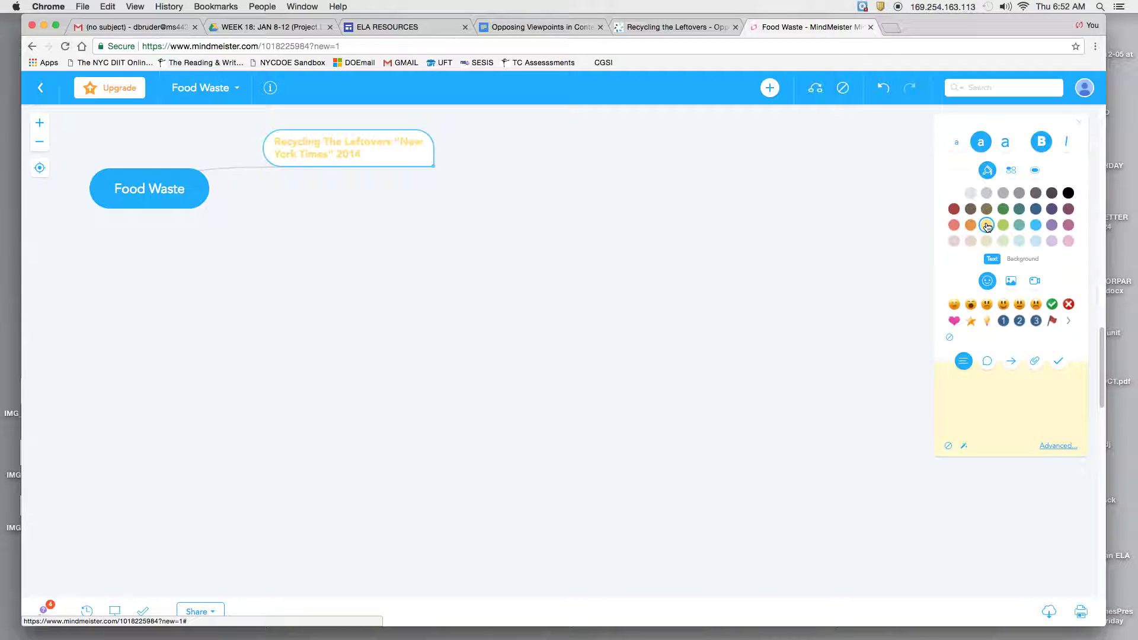
{"action": "left_click", "coordinate": [883, 90]}
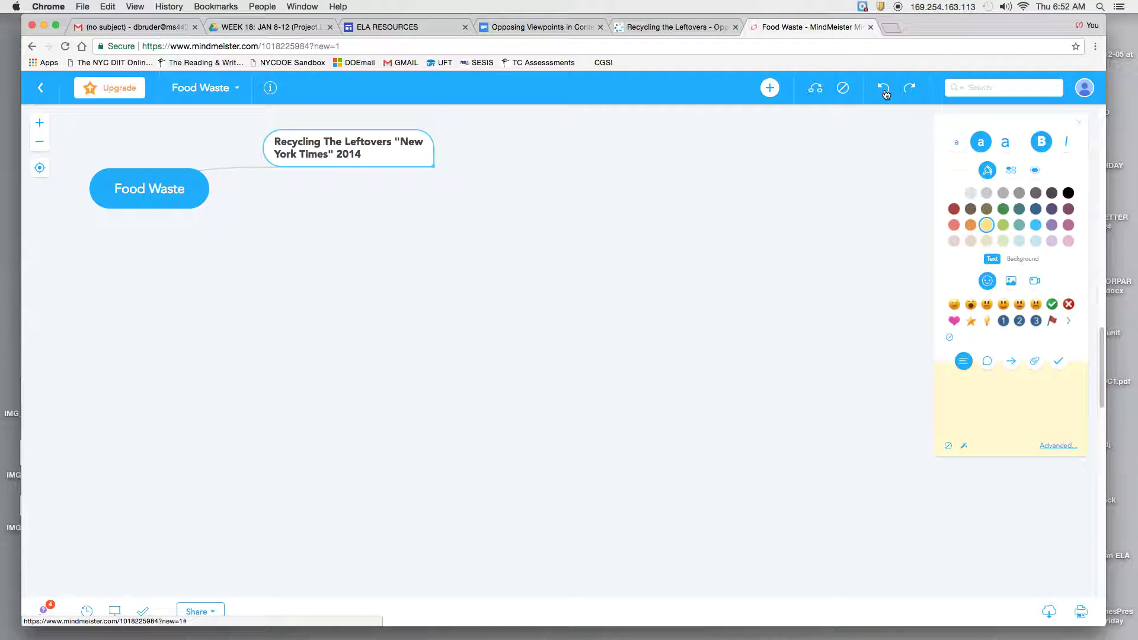
{"action": "left_click", "coordinate": [1012, 171]}
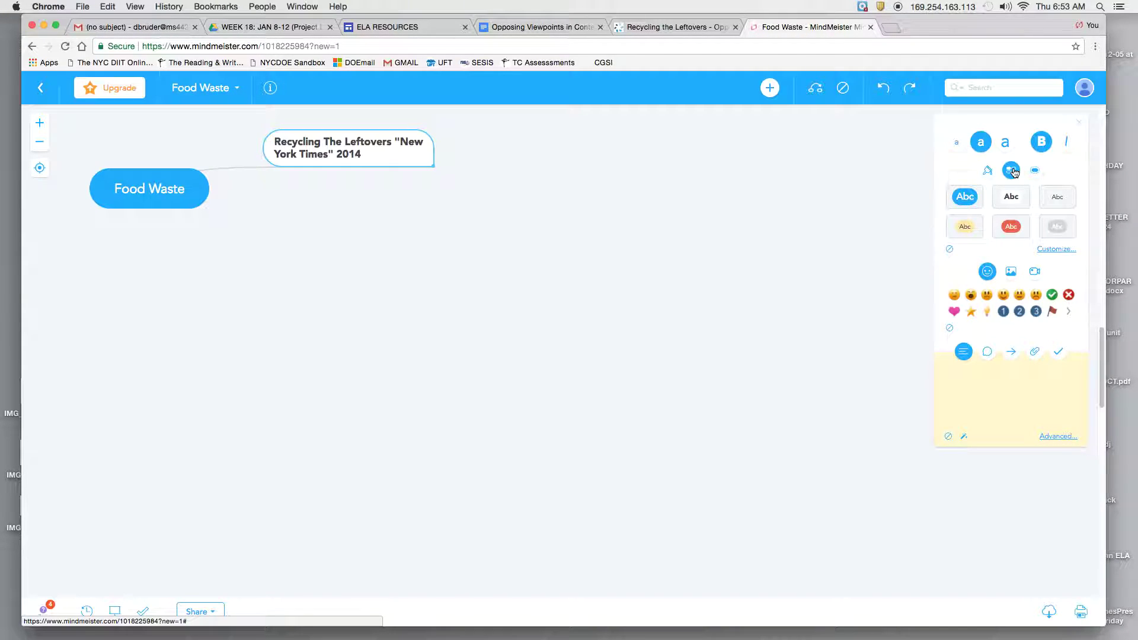
{"action": "left_click", "coordinate": [988, 171]}
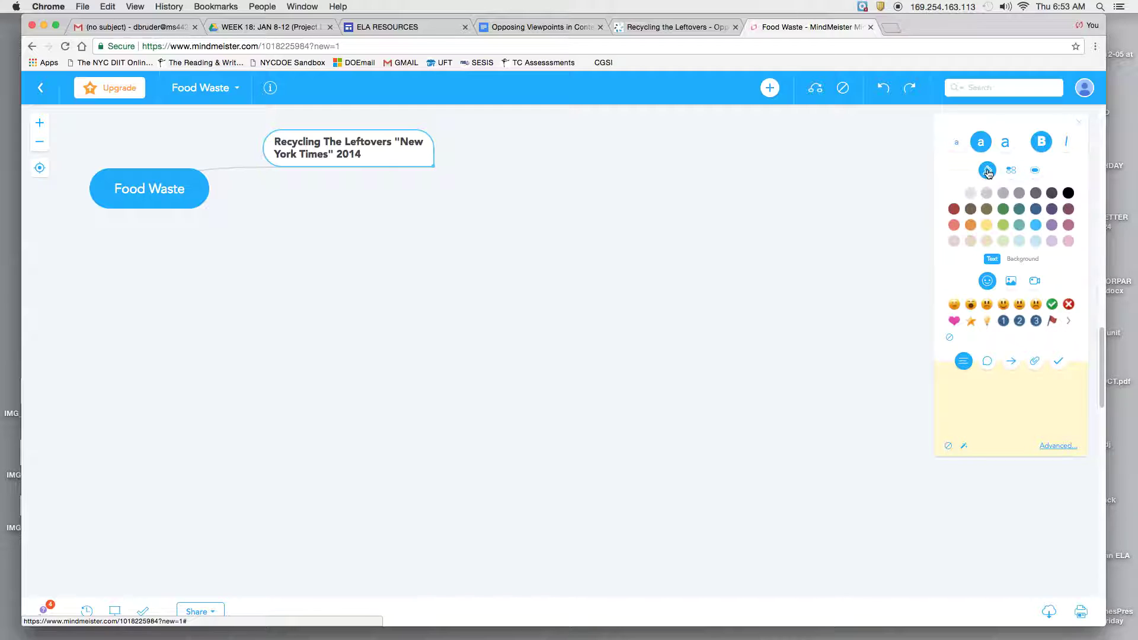
{"action": "left_click", "coordinate": [1022, 260]}
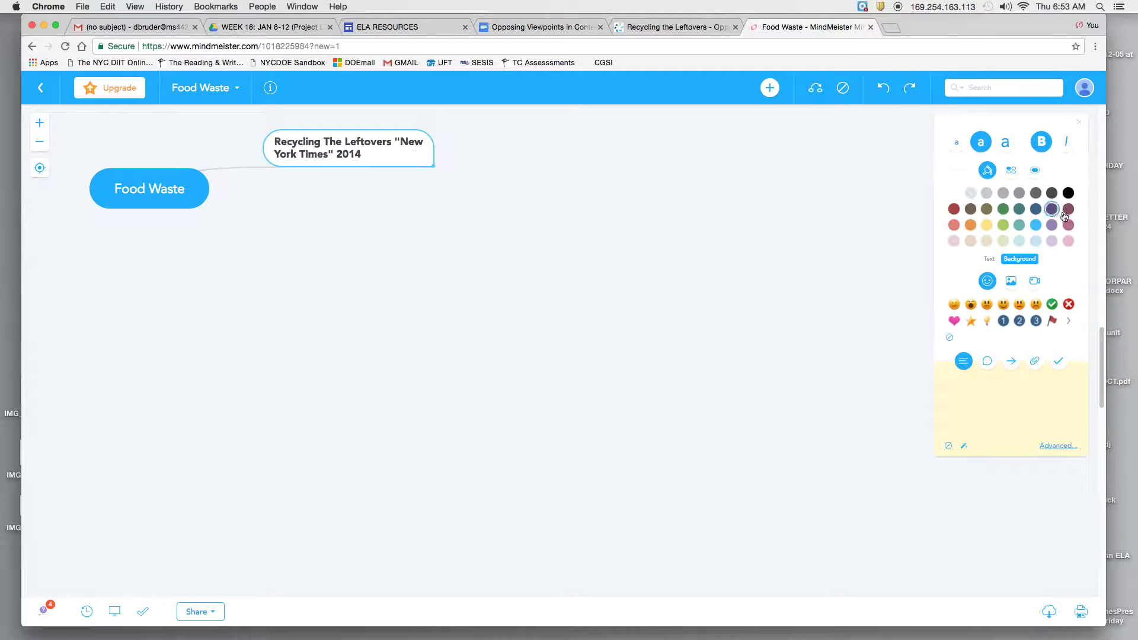
{"action": "left_click", "coordinate": [1003, 226]}
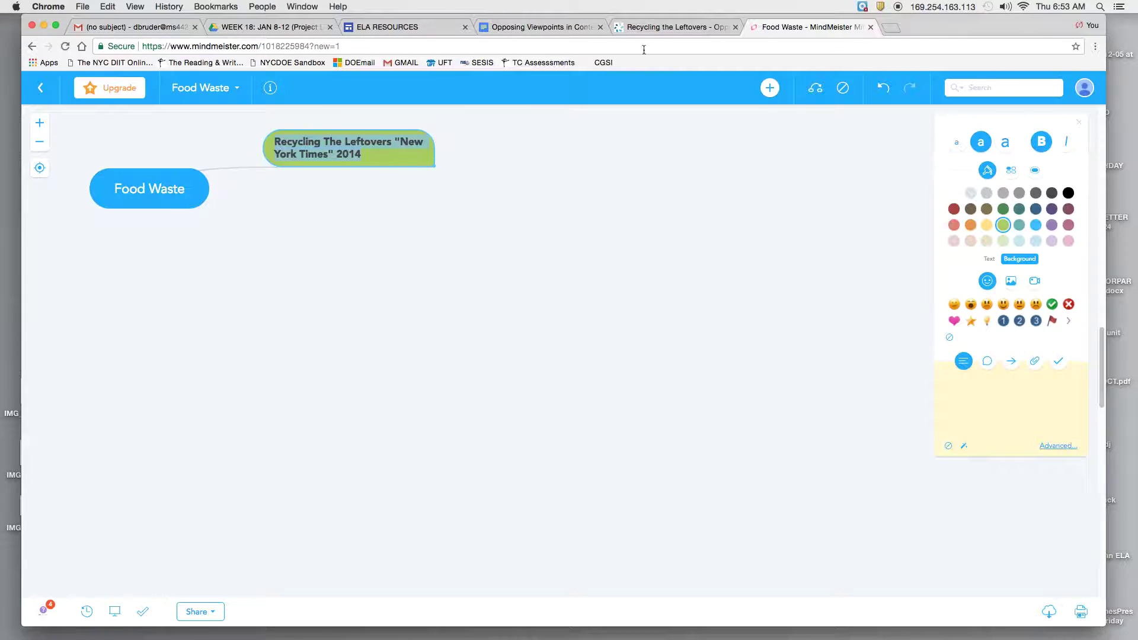
{"action": "left_click", "coordinate": [676, 27]}
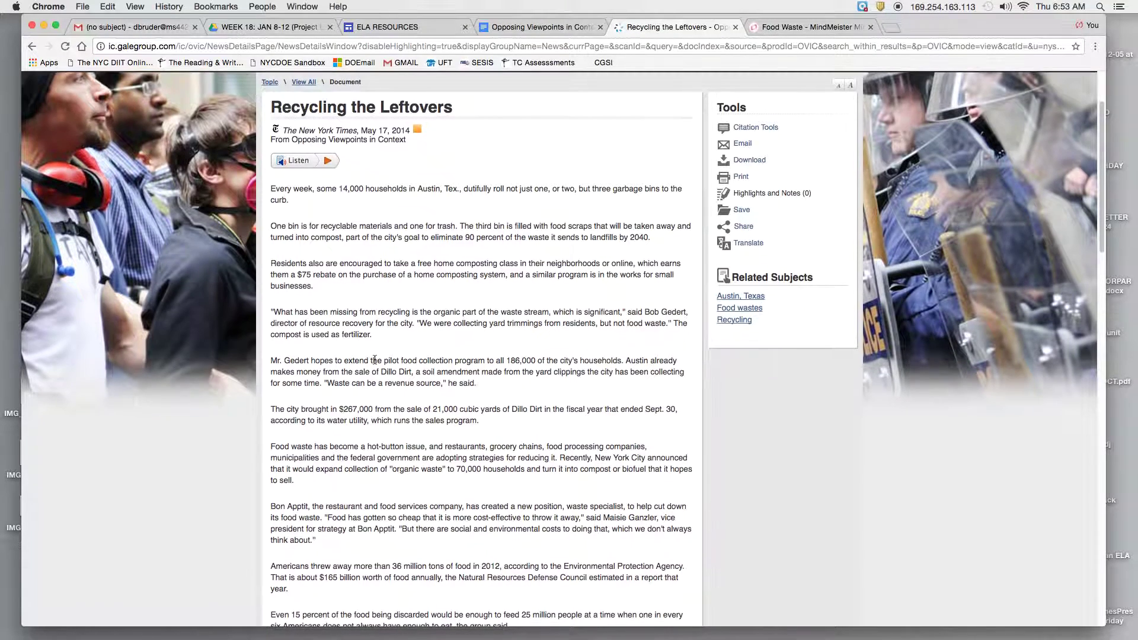
Copy the sentence on Americans discarding 36 million tons of food in 2012 and return to the map
{"action": "scroll", "coordinate": [380, 364], "scroll_direction": "down", "scroll_amount": 2}
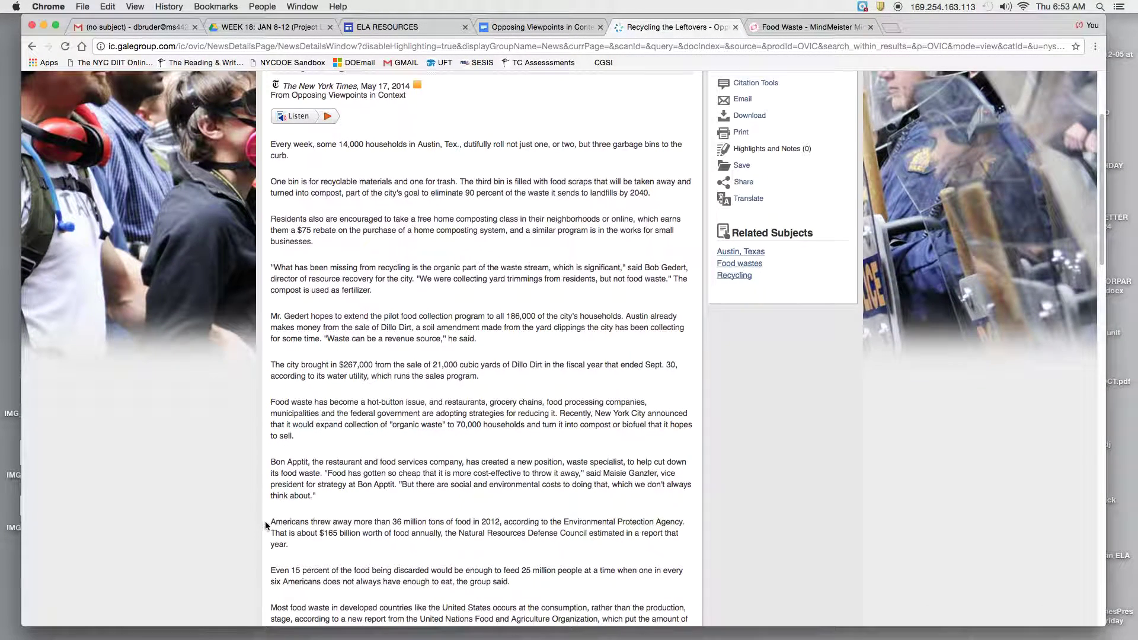
{"action": "left_click_drag", "start_coordinate": [269, 522], "coordinate": [686, 524]}
{"action": "key", "text": "super+c"}
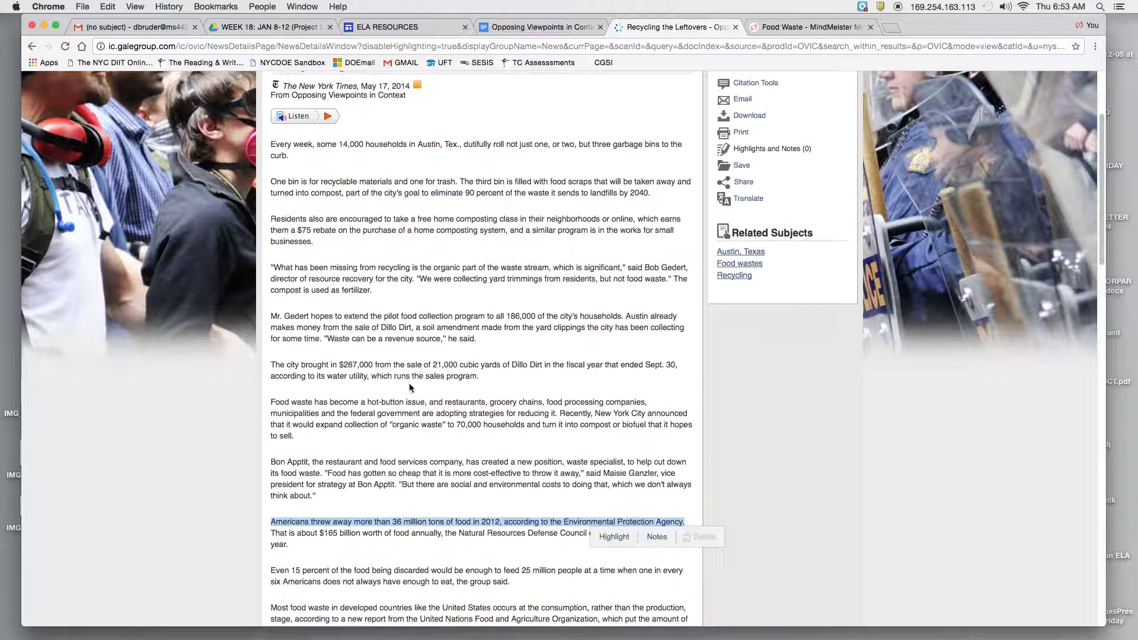
{"action": "left_click", "coordinate": [810, 27]}
{"action": "double_click", "coordinate": [401, 162]}
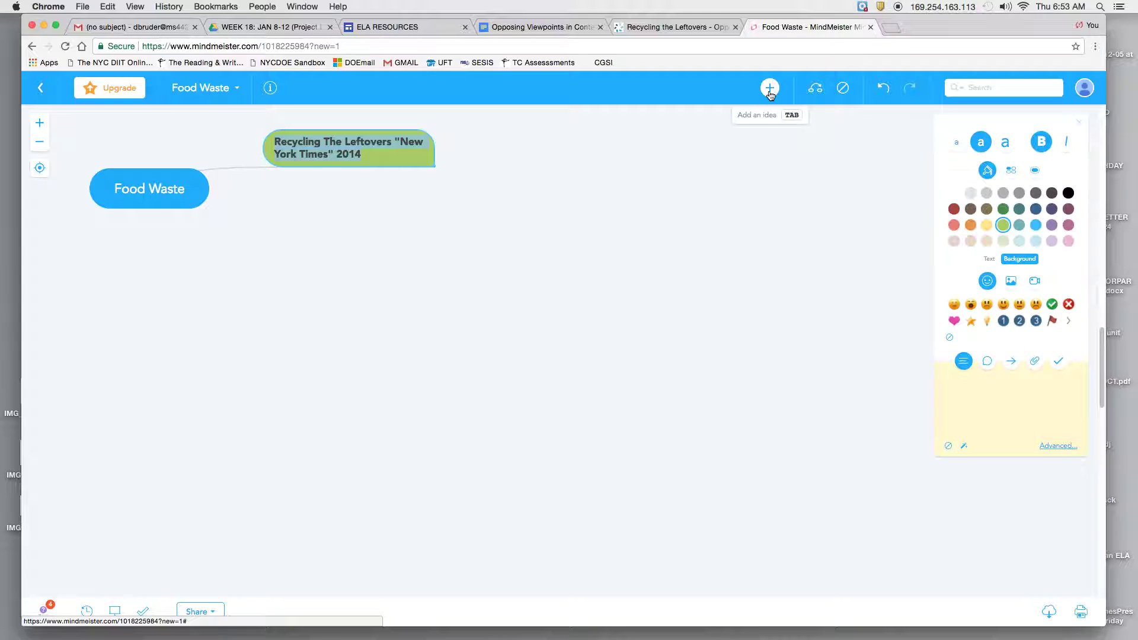
Paste the 36 million tons sentence as a quoted child idea of the green node
{"action": "left_click", "coordinate": [770, 89]}
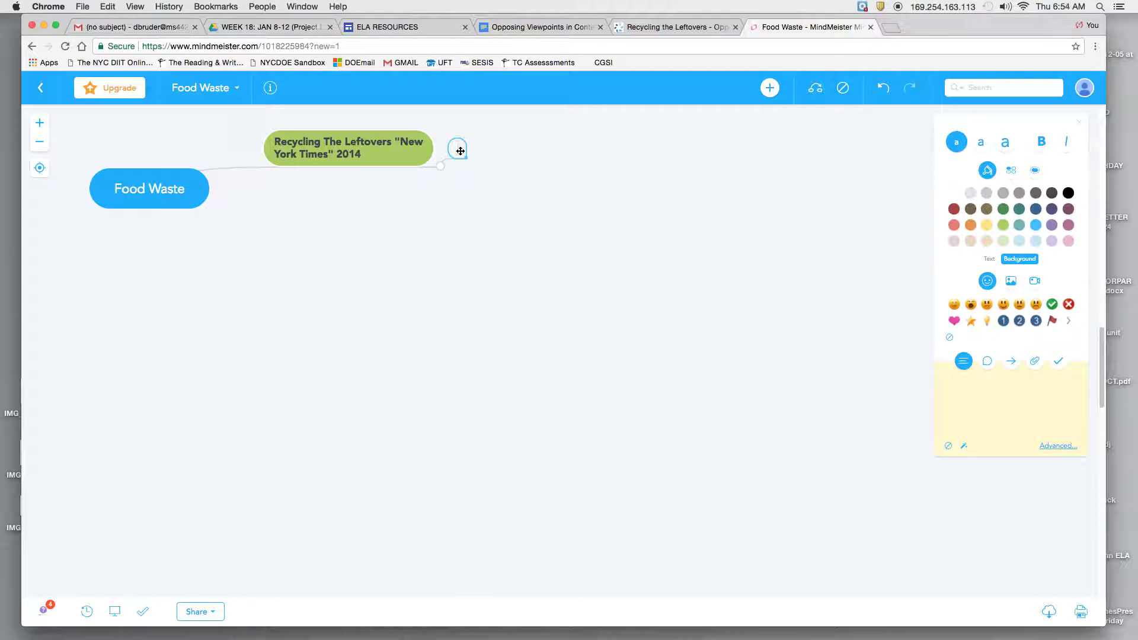
{"action": "key", "text": "super+v"}
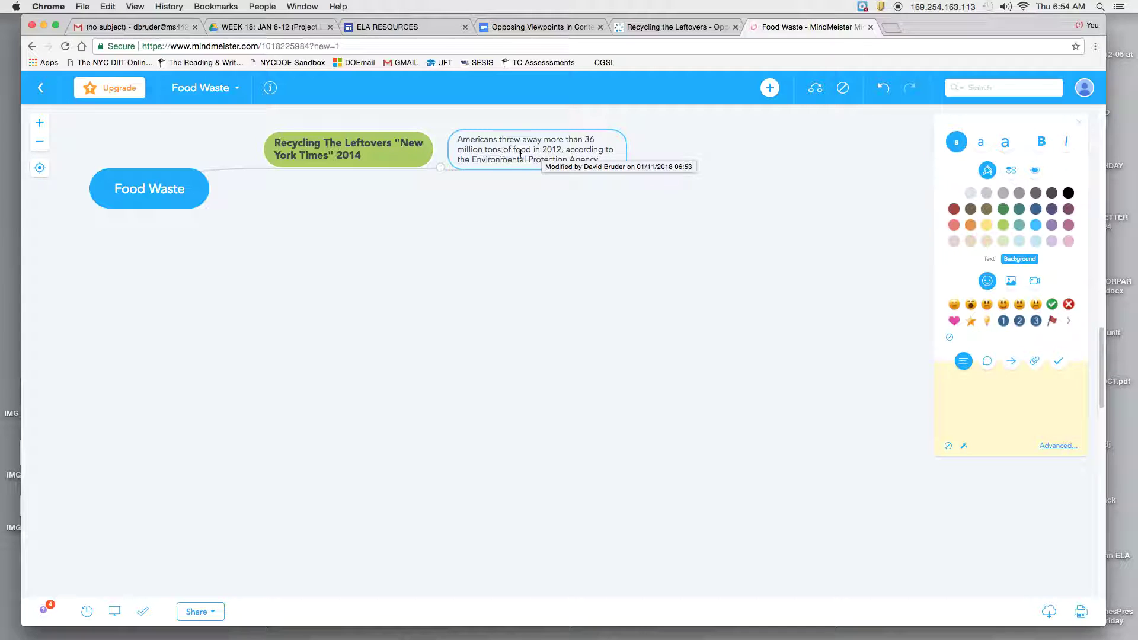
{"action": "left_click", "coordinate": [646, 200]}
{"action": "double_click", "coordinate": [592, 150]}
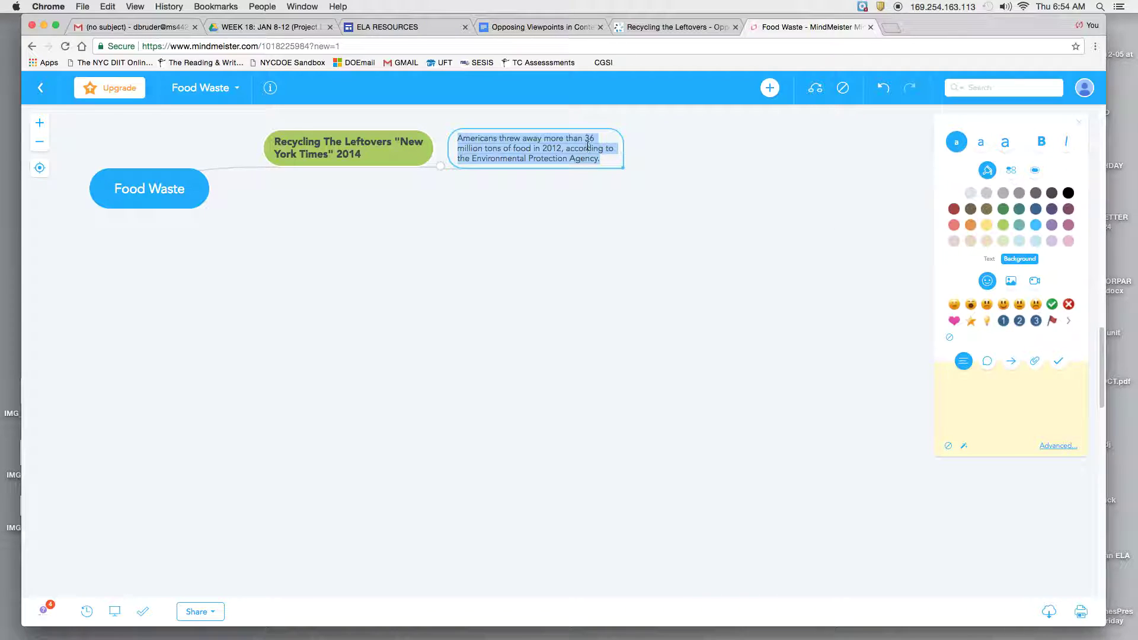
{"action": "left_click", "coordinate": [457, 139]}
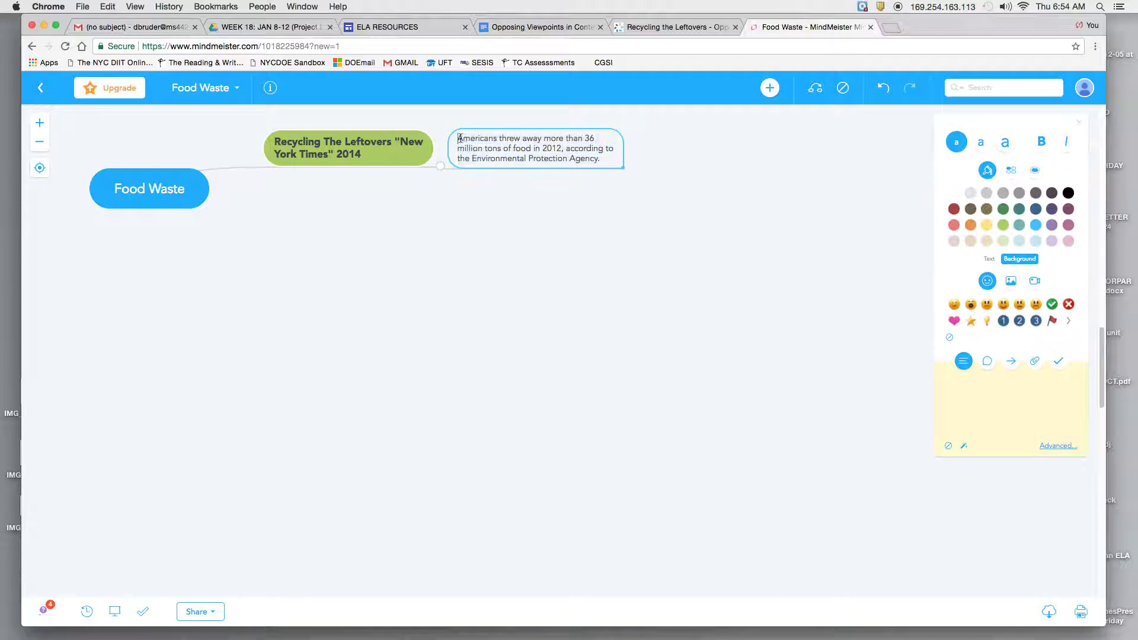
{"action": "type", "text": "\""}
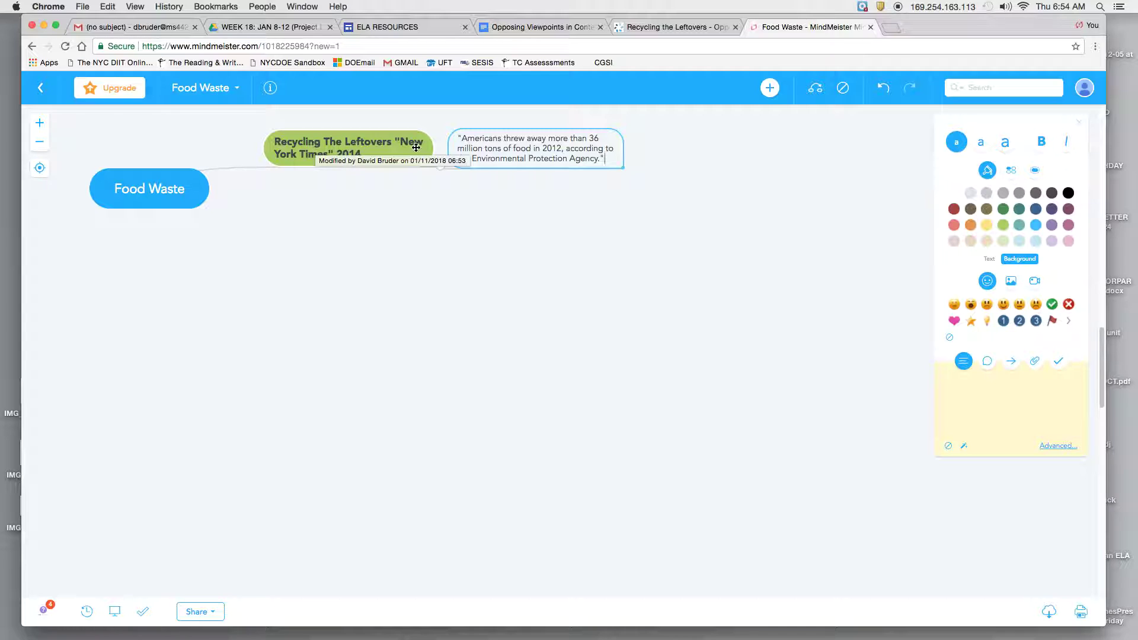
{"action": "left_click", "coordinate": [416, 147]}
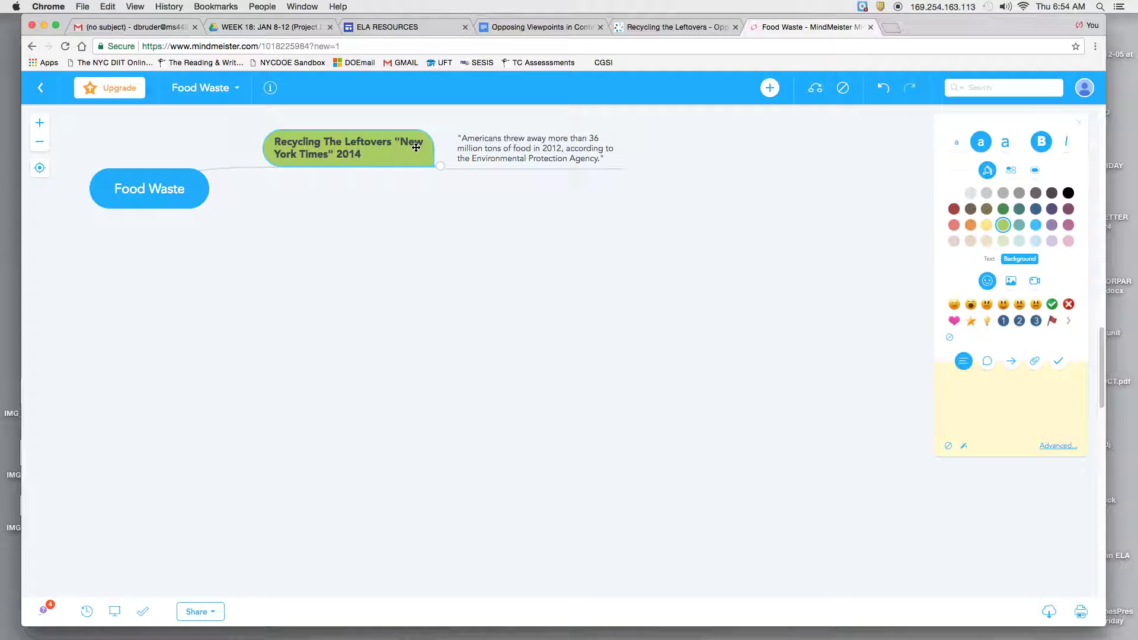
Select the article's 'Even 15 percent…' sentence about feeding 25 million people, then return to the map
{"action": "left_click", "coordinate": [676, 27]}
{"action": "scroll", "coordinate": [514, 300], "scroll_direction": "down", "scroll_amount": 2}
{"action": "scroll", "coordinate": [492, 303], "scroll_direction": "down", "scroll_amount": 5}
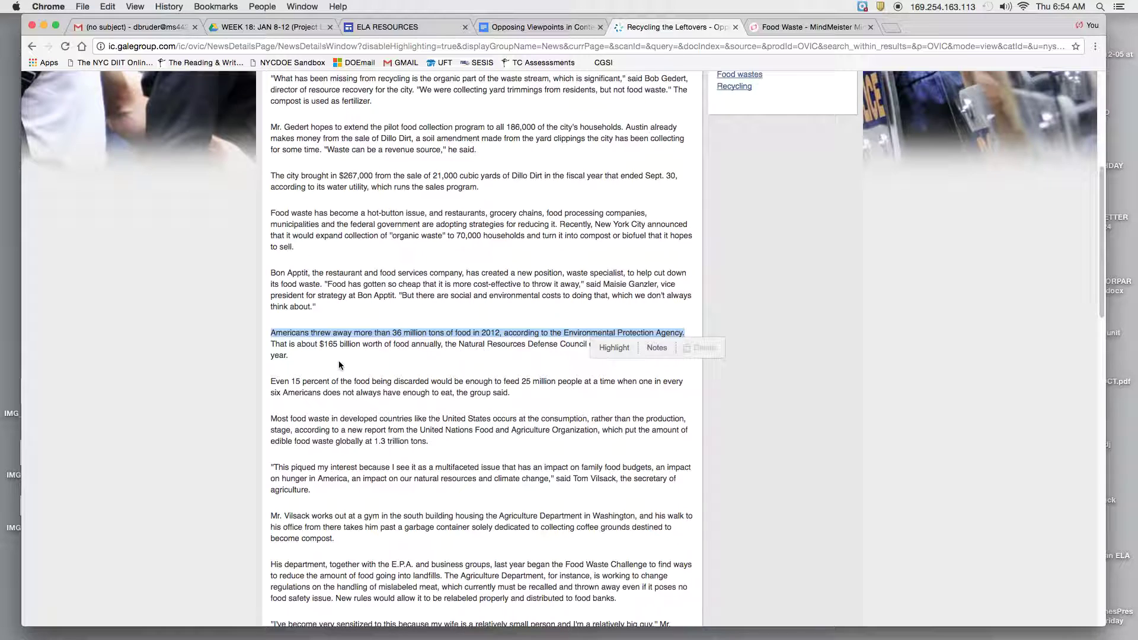
{"action": "left_click", "coordinate": [271, 381]}
{"action": "left_click_drag", "start_coordinate": [271, 381], "coordinate": [510, 392]}
{"action": "key", "text": "super+c"}
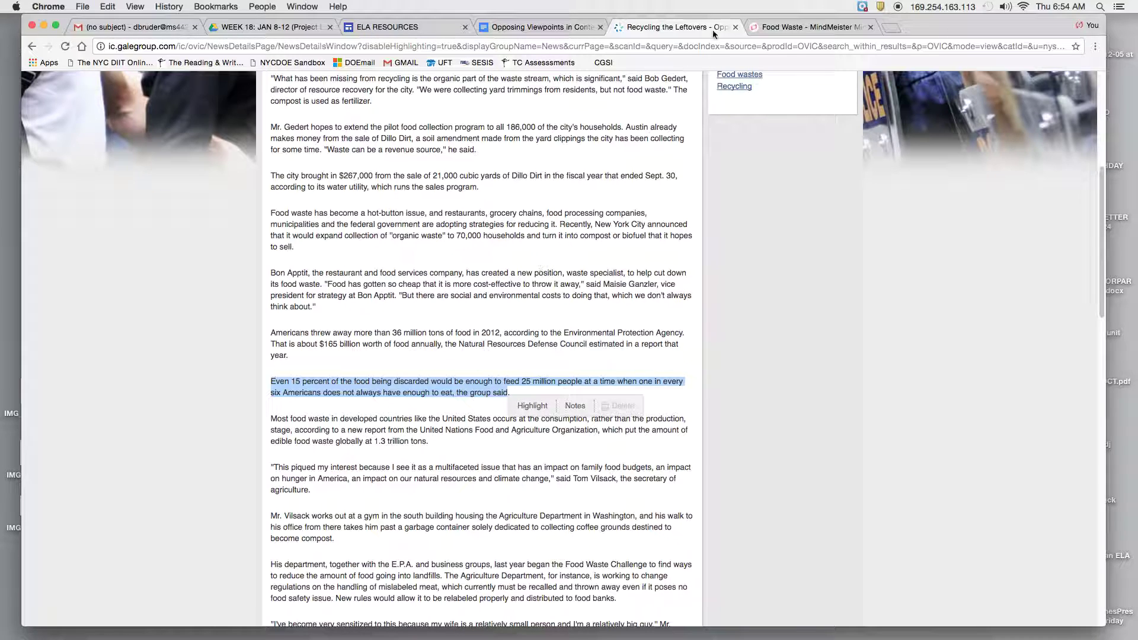
{"action": "left_click", "coordinate": [770, 27]}
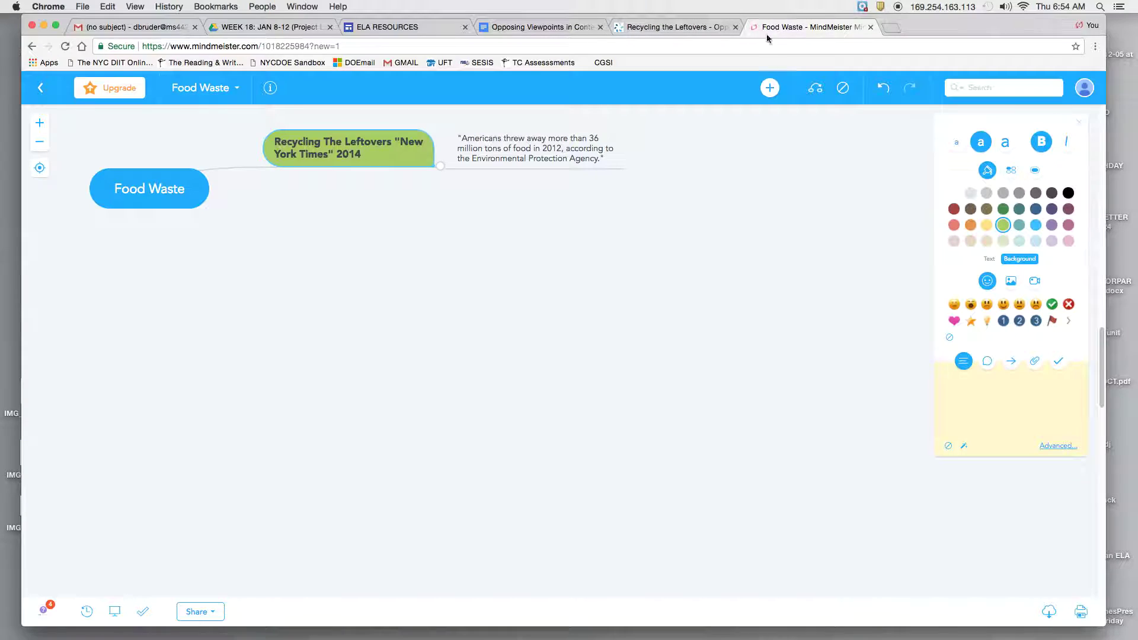
Add the quoted 'Even 15 percent' sentence as a second child idea under Recycling The Leftovers
{"action": "left_click", "coordinate": [535, 153]}
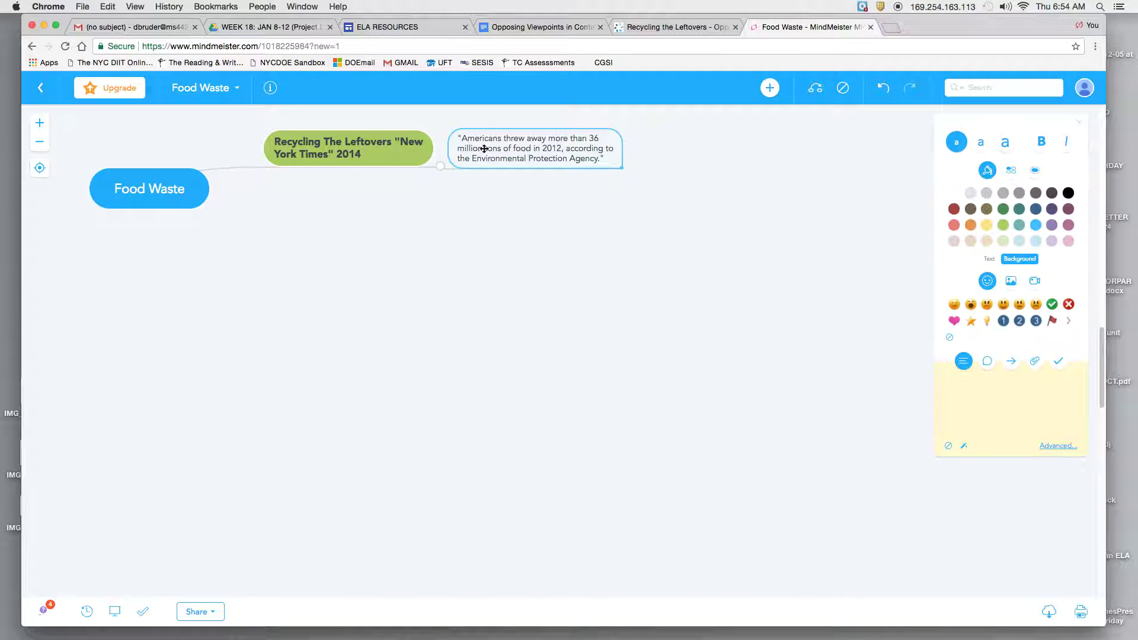
{"action": "left_click", "coordinate": [374, 151]}
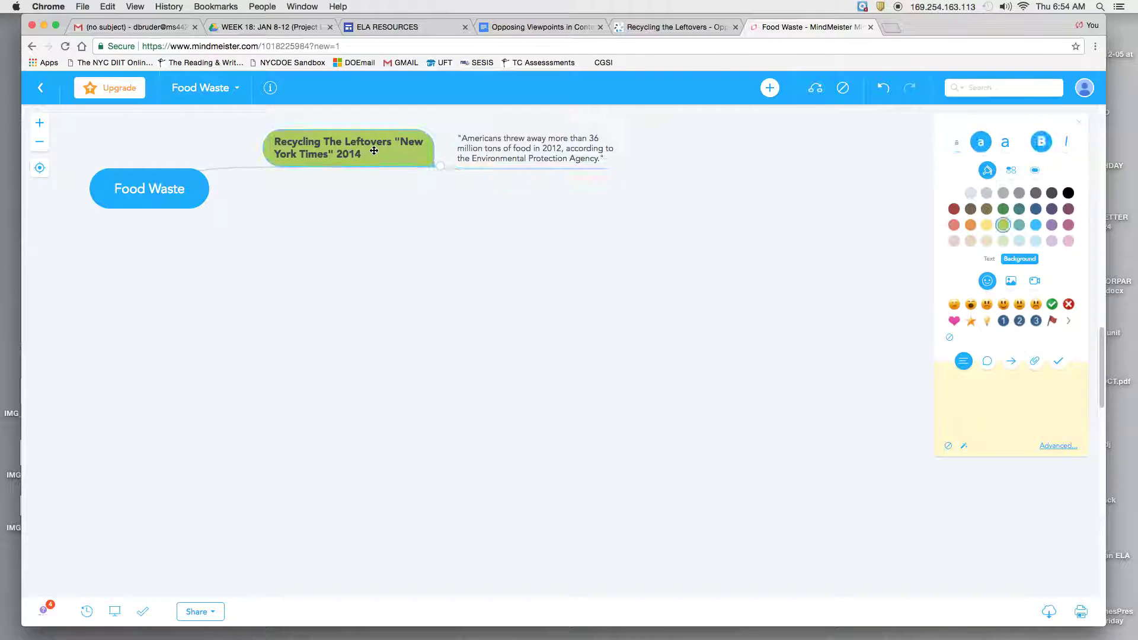
{"action": "left_click", "coordinate": [770, 88]}
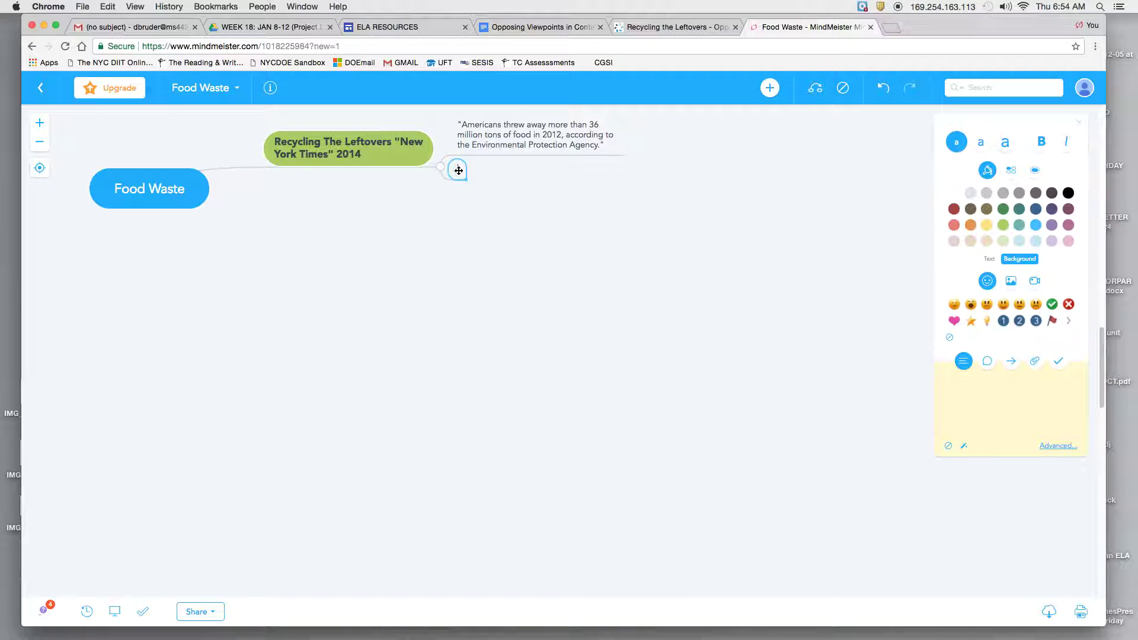
{"action": "key", "text": "super+v"}
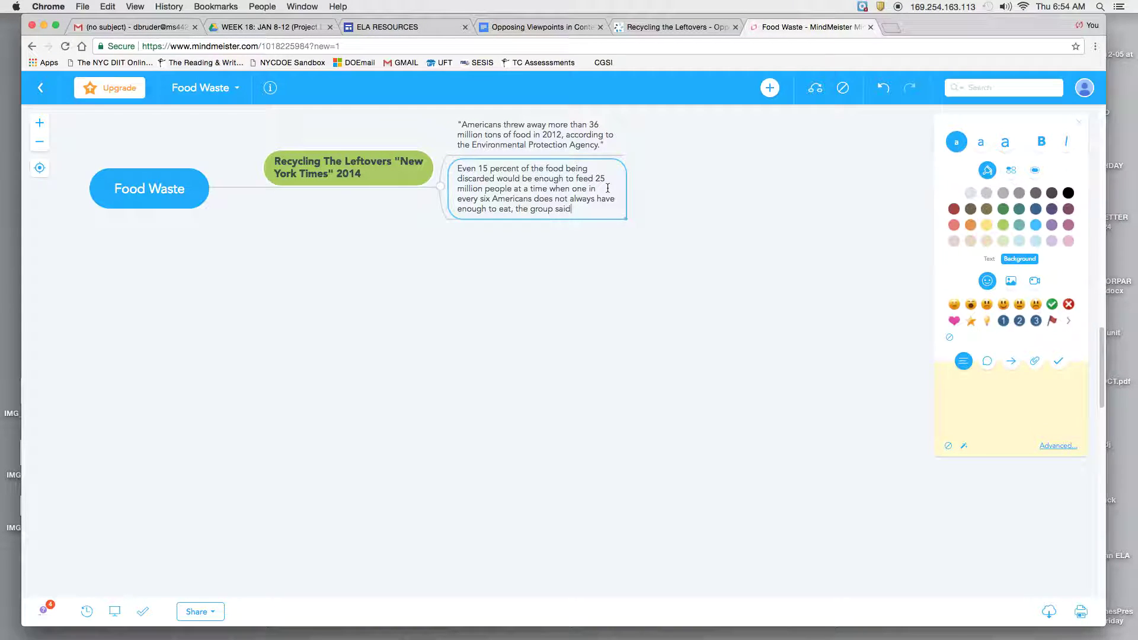
{"action": "left_click", "coordinate": [460, 168]}
{"action": "type", "text": "\""}
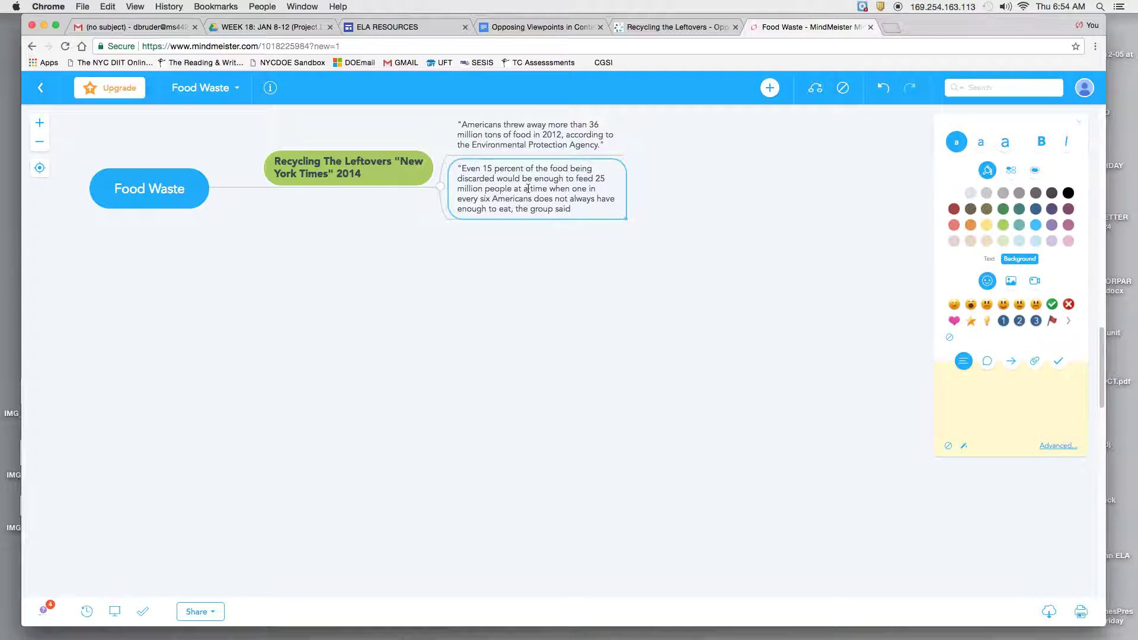
{"action": "left_click", "coordinate": [573, 205]}
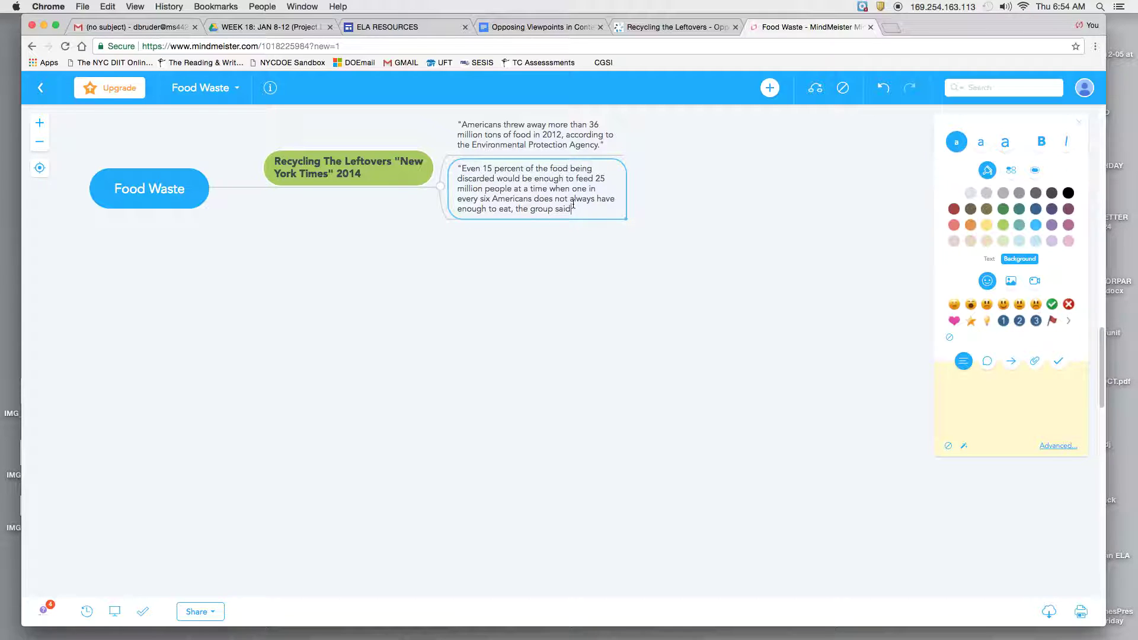
{"action": "left_click", "coordinate": [367, 167]}
{"action": "left_click", "coordinate": [372, 153]}
{"action": "left_click", "coordinate": [507, 169]}
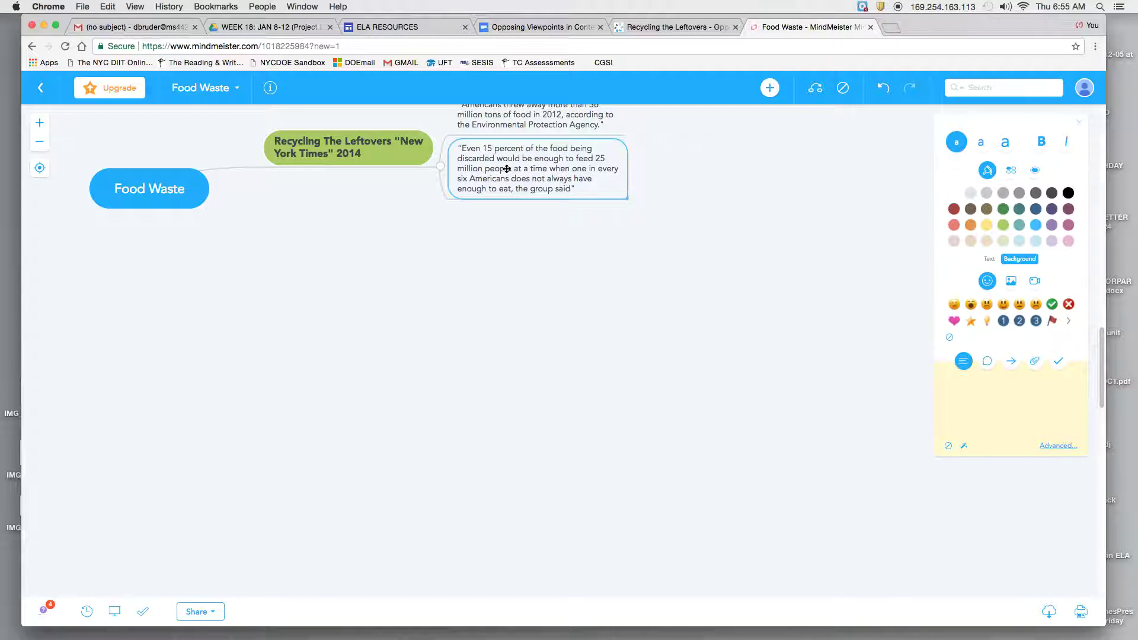
{"action": "mouse_move", "coordinate": [613, 193]}
{"action": "left_mouse_down"}
{"action": "mouse_move", "coordinate": [624, 271]}
{"action": "mouse_move", "coordinate": [599, 190]}
{"action": "mouse_move", "coordinate": [614, 195]}
{"action": "left_mouse_up"}
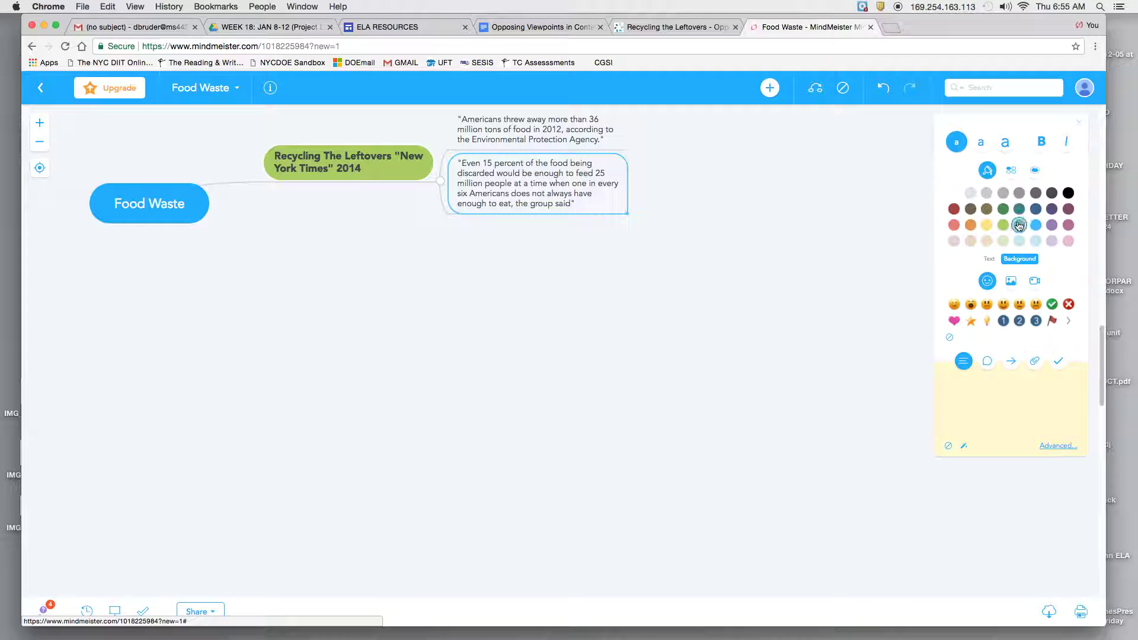
Give both quote ideas a light purple background
{"action": "left_click", "coordinate": [1053, 241]}
{"action": "left_click", "coordinate": [616, 144]}
{"action": "left_click", "coordinate": [1052, 241]}
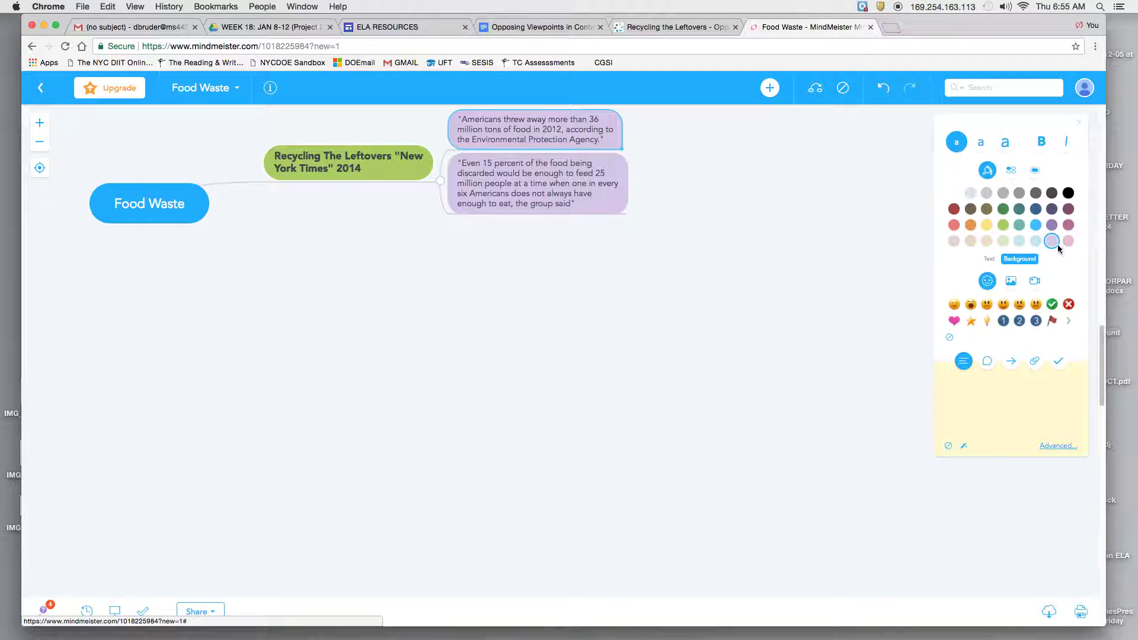
Mark the 'Even 15 percent' quote with a face emoji and a check-mark icon, restoring it after an accidental delete
{"action": "left_click", "coordinate": [566, 206]}
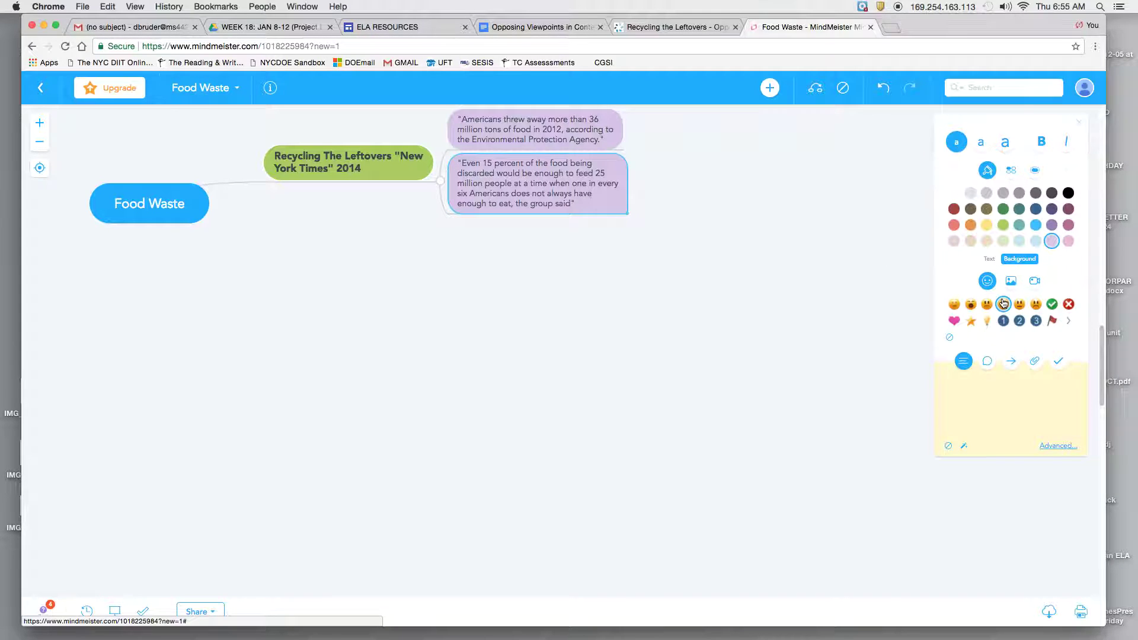
{"action": "left_click", "coordinate": [1035, 305]}
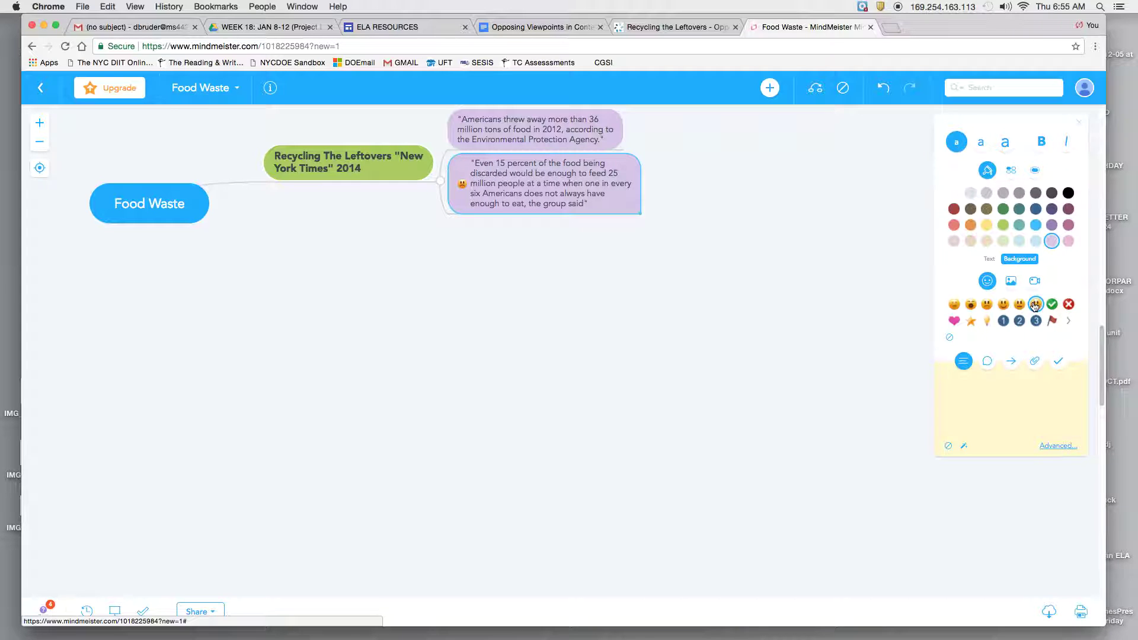
{"action": "left_click", "coordinate": [1052, 304]}
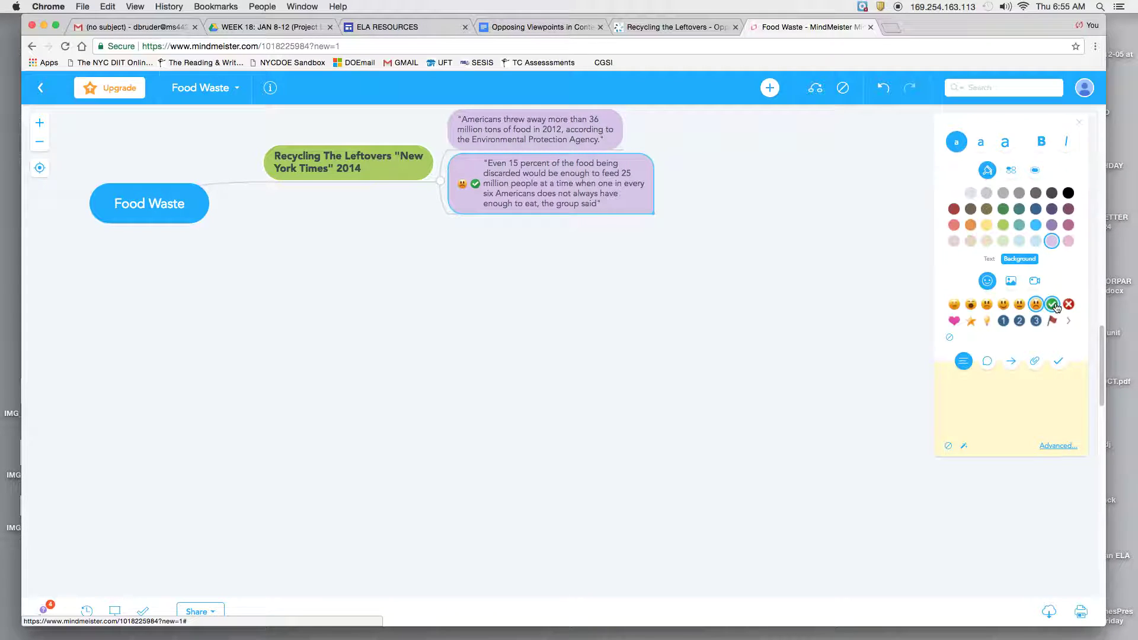
{"action": "left_click", "coordinate": [461, 185]}
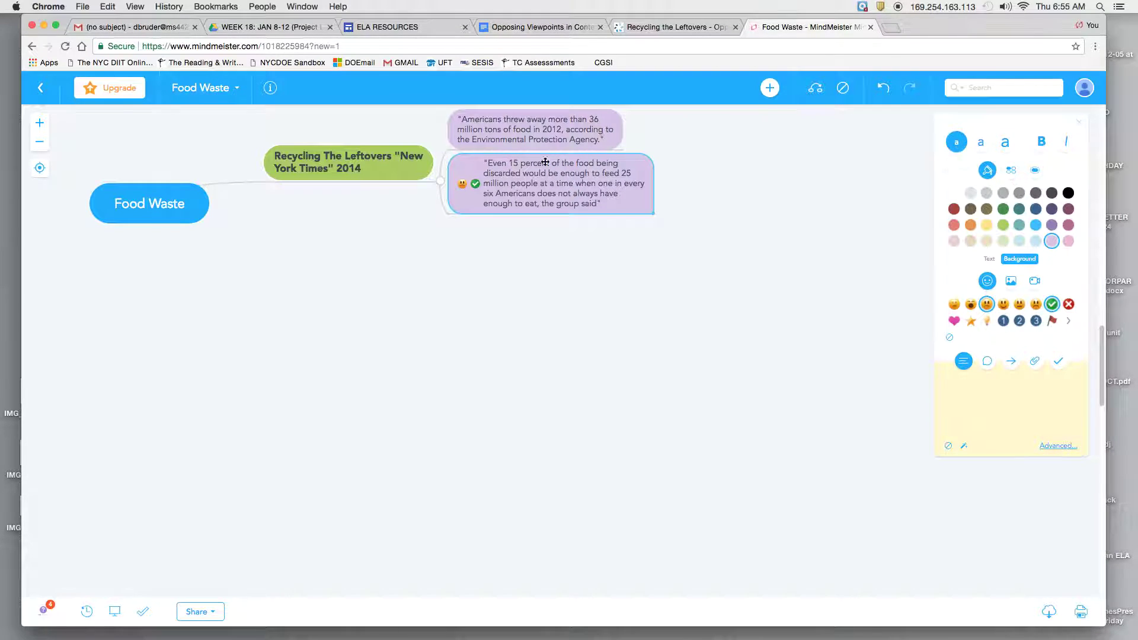
{"action": "left_click", "coordinate": [463, 185]}
{"action": "key", "text": "Delete"}
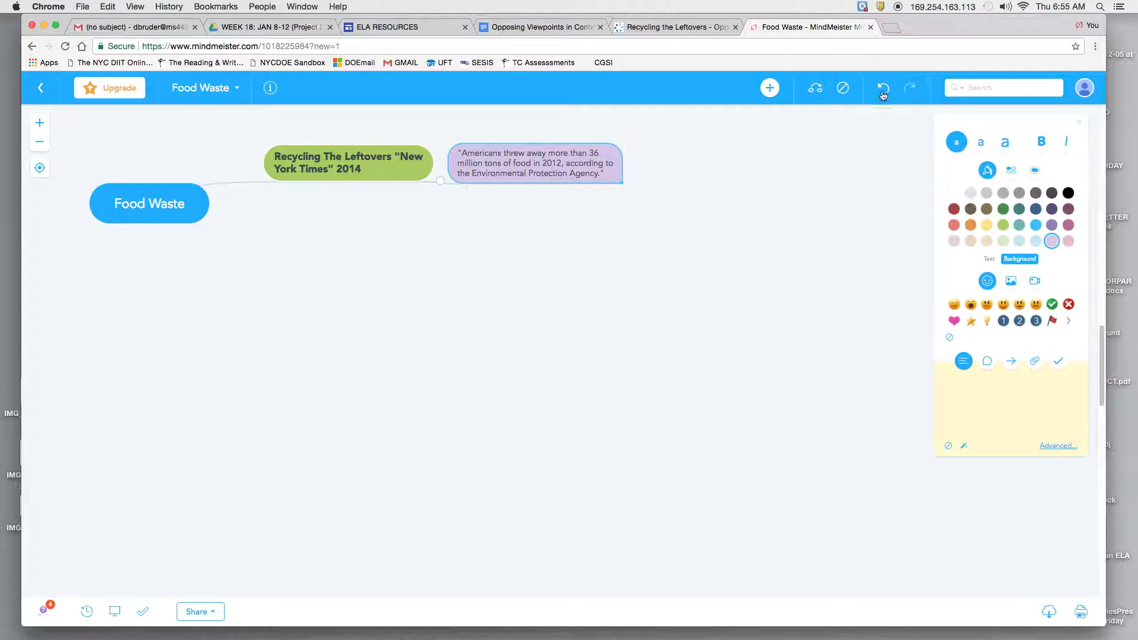
{"action": "left_click", "coordinate": [883, 90]}
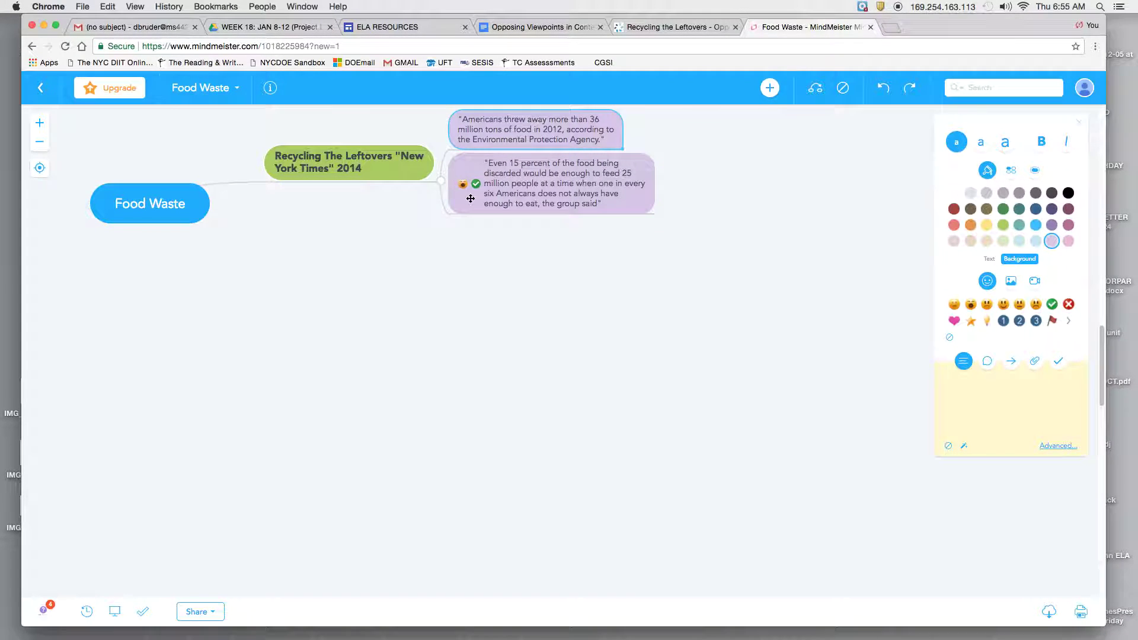
{"action": "left_click", "coordinate": [463, 186]}
{"action": "left_click", "coordinate": [463, 185]}
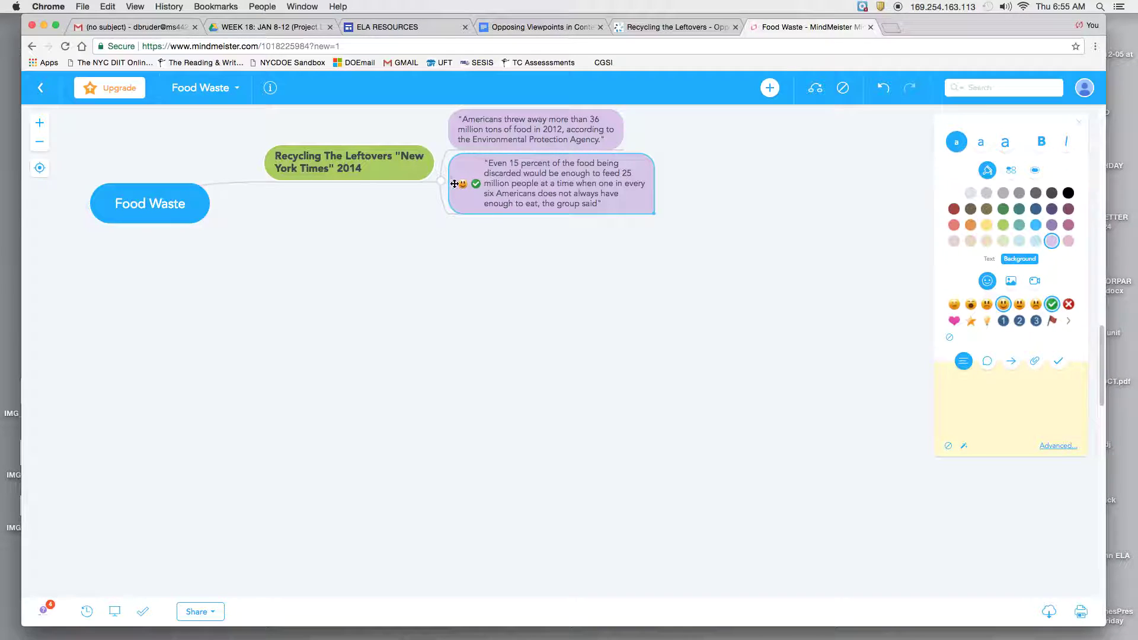
{"action": "left_click", "coordinate": [463, 185]}
Swap the 'Even 15 percent' topic's green check for a red X icon, then check the My Maps list
{"action": "left_click", "coordinate": [476, 186]}
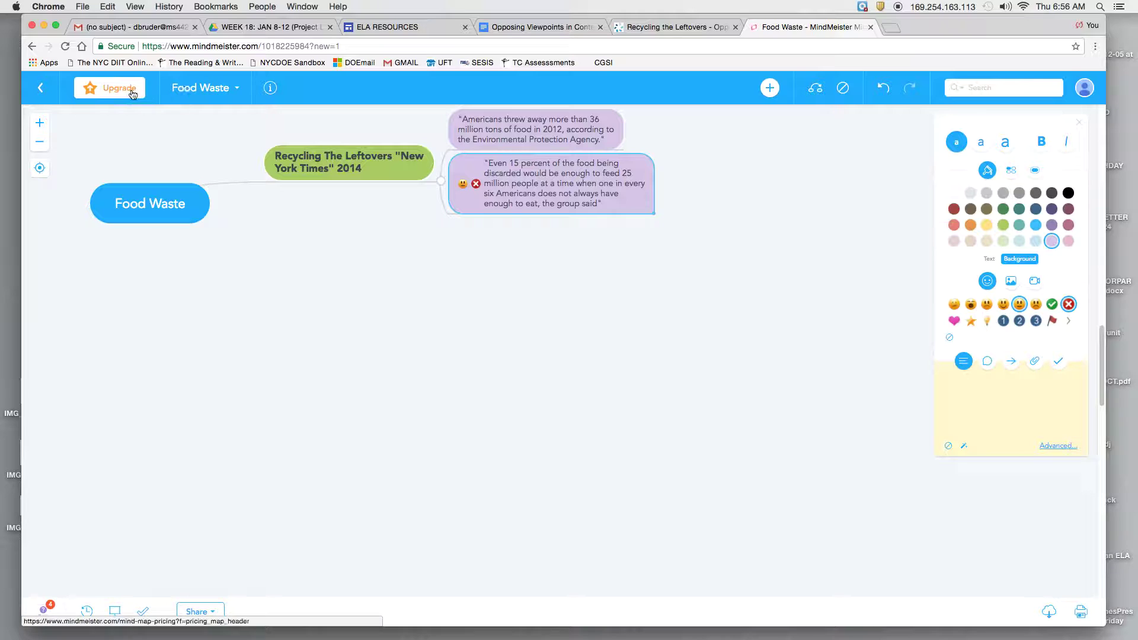
{"action": "left_click", "coordinate": [236, 89]}
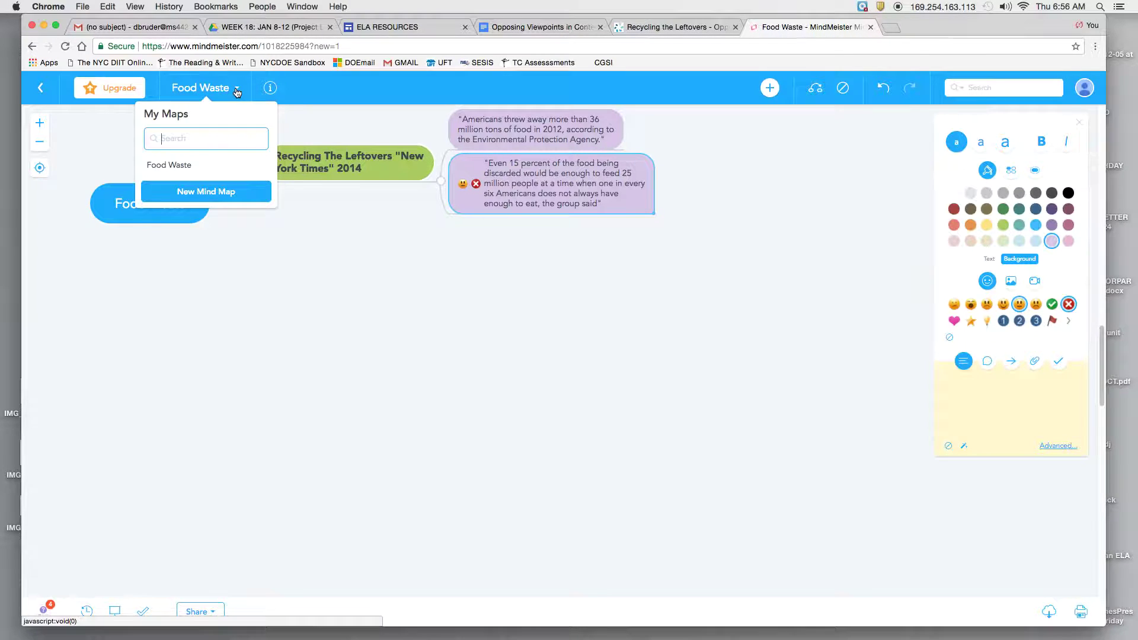
{"action": "left_click", "coordinate": [464, 282]}
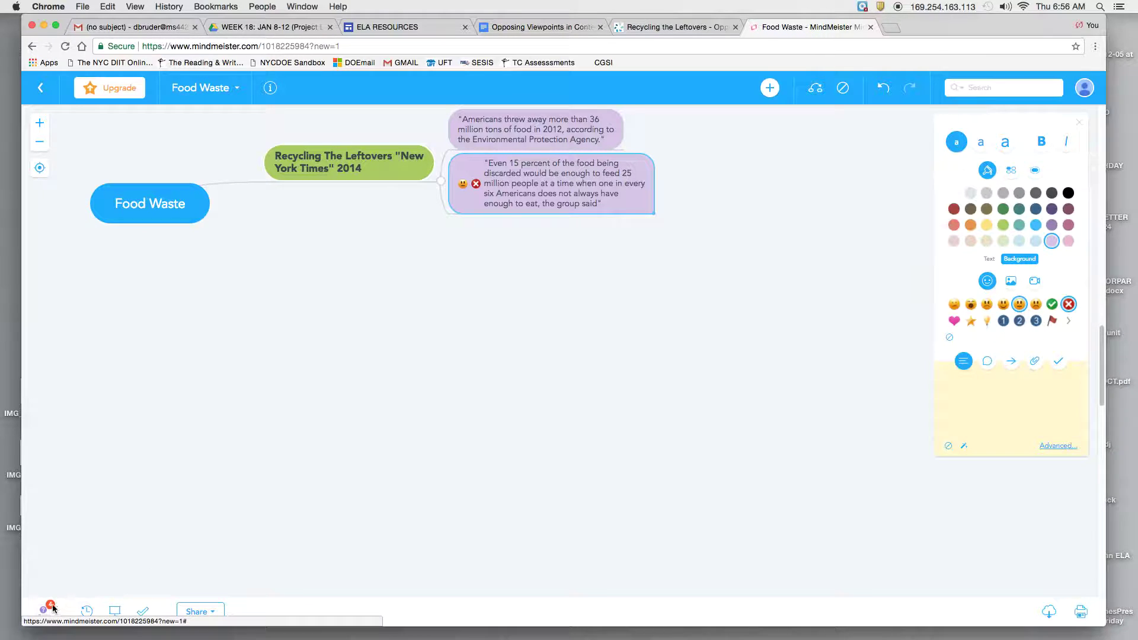
Invite two collaborators to the map by entering their e-mail addresses
{"action": "left_click", "coordinate": [208, 614]}
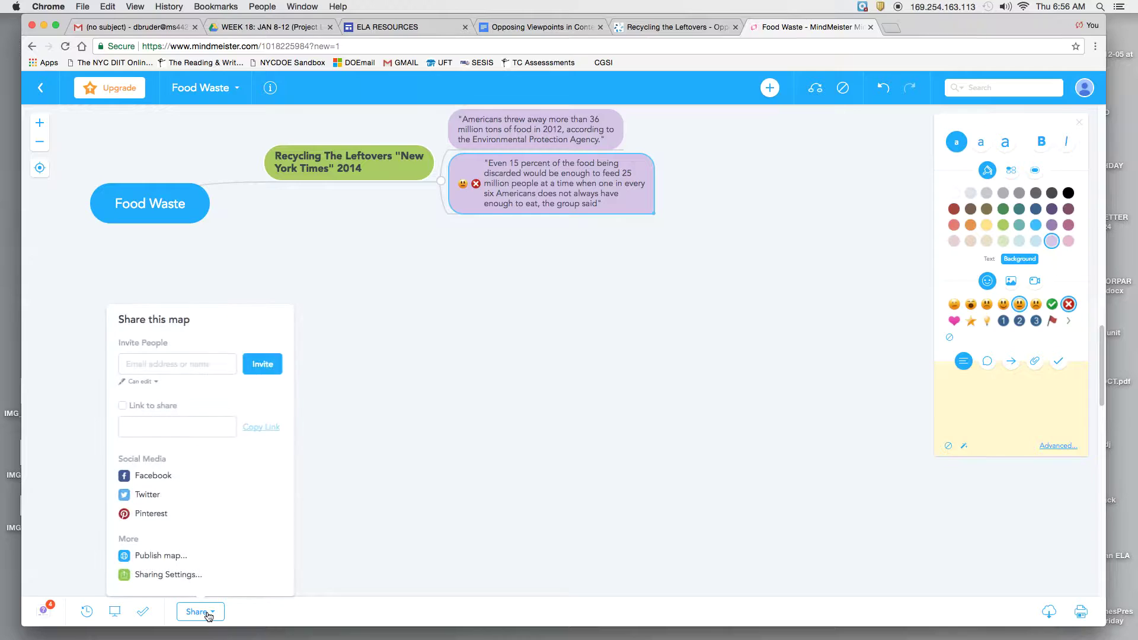
{"action": "left_click", "coordinate": [147, 365]}
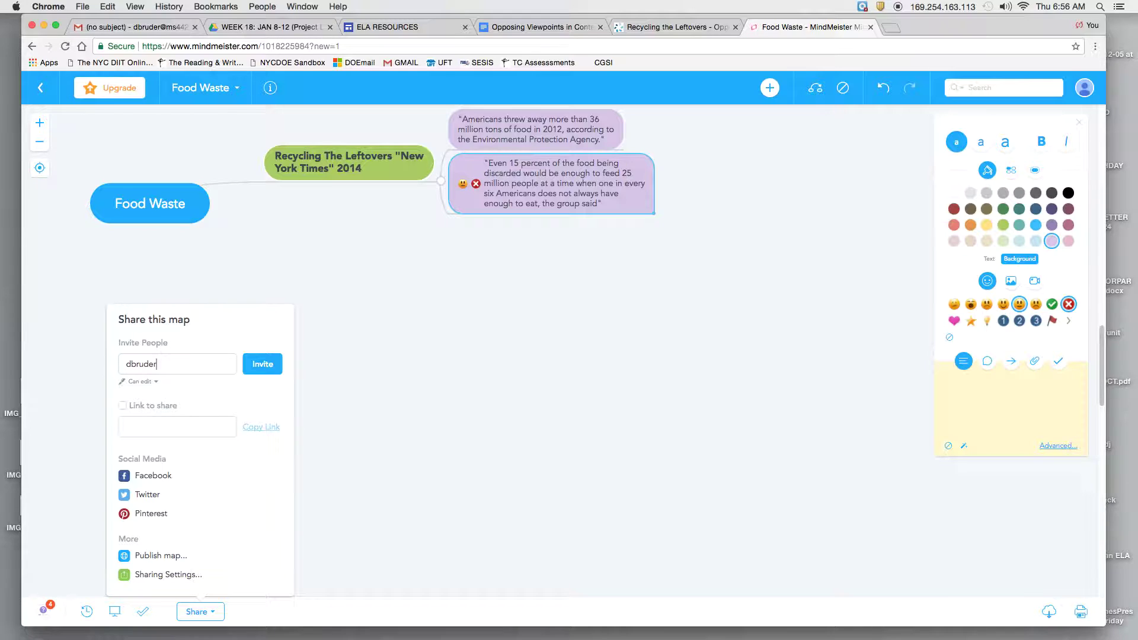
{"action": "key", "text": "Return"}
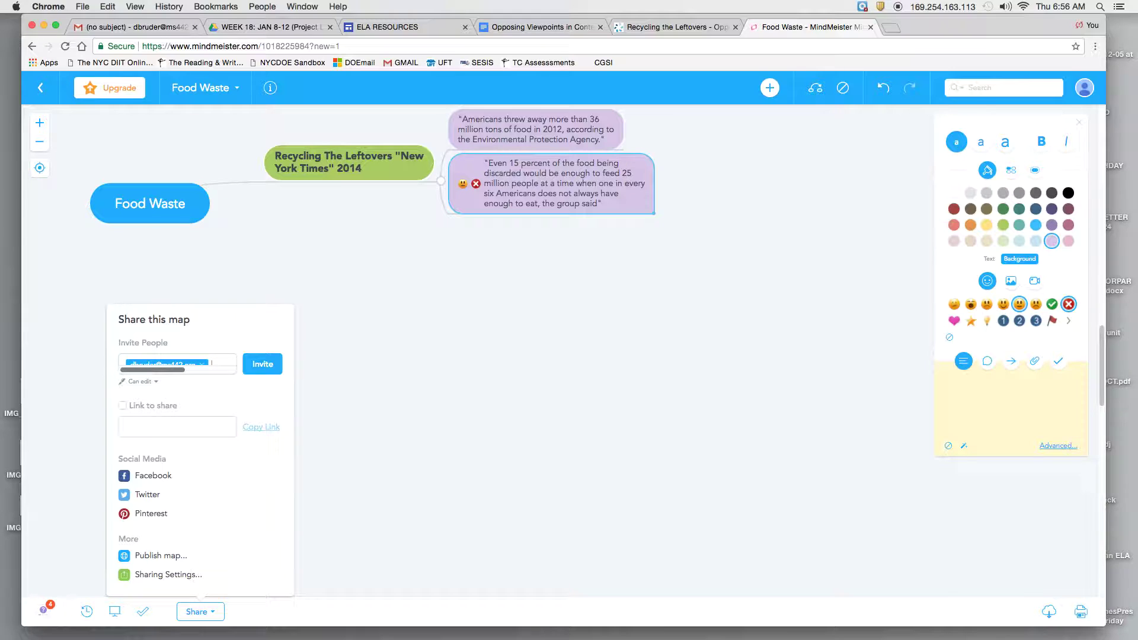
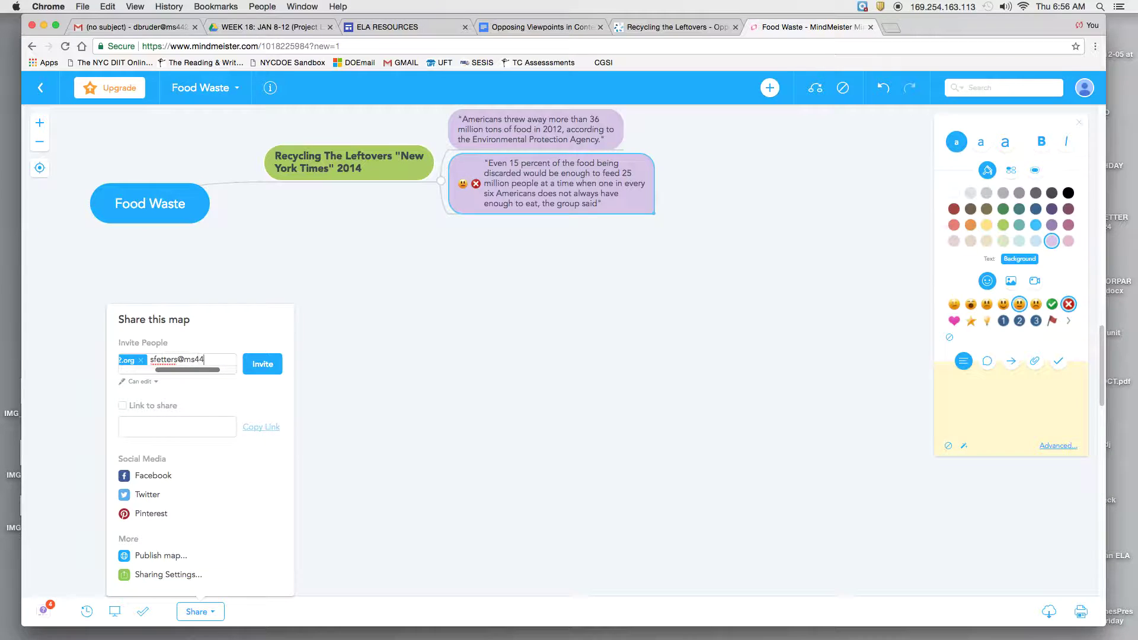
Turn on the shareable link and publish the map publicly to the web
{"action": "left_click", "coordinate": [152, 409]}
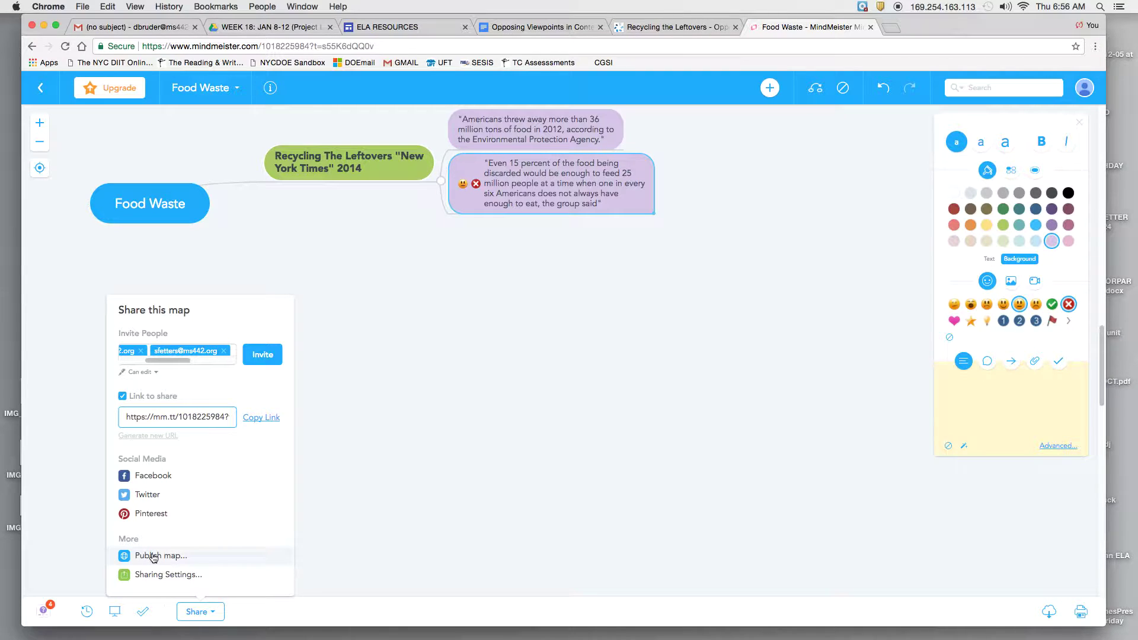
{"action": "left_click", "coordinate": [153, 556]}
{"action": "left_click", "coordinate": [631, 379]}
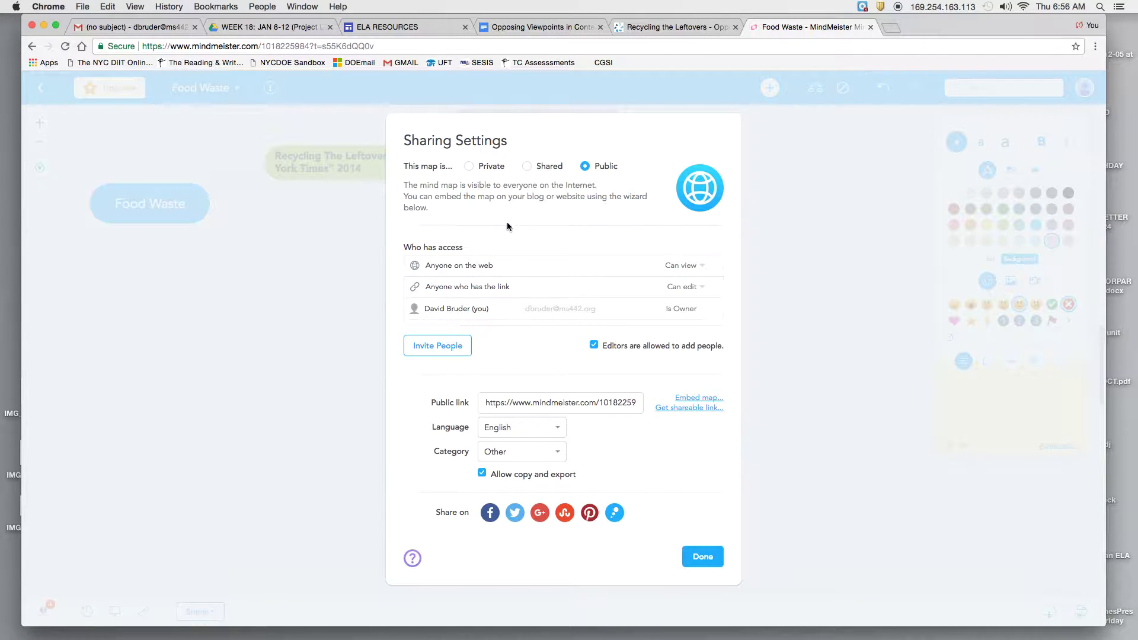
{"action": "left_click", "coordinate": [704, 560]}
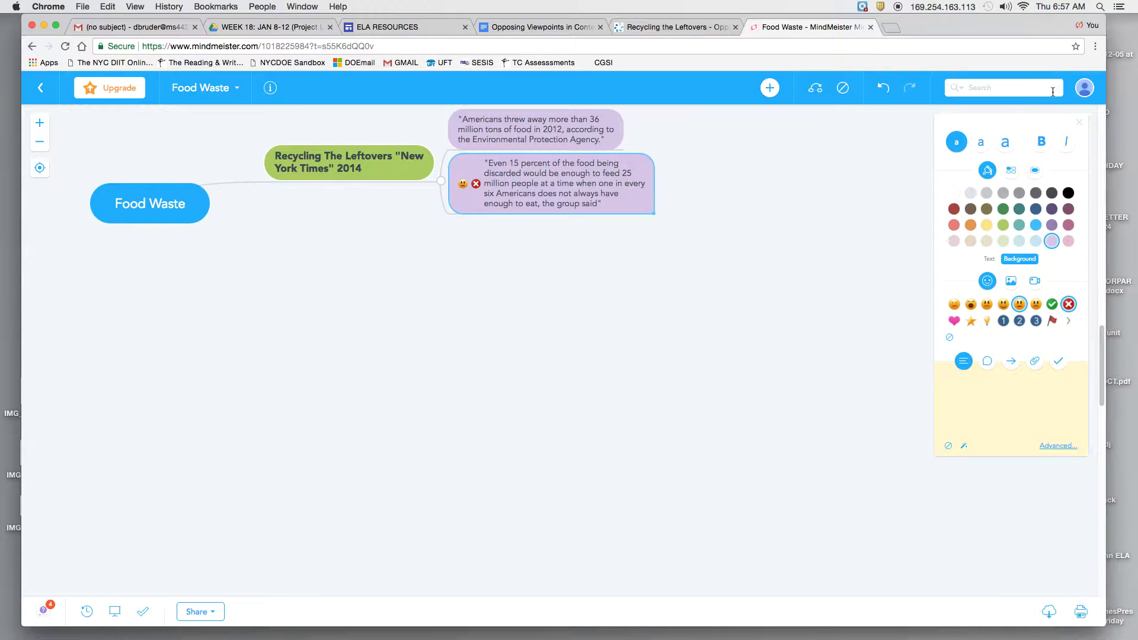
{"action": "left_click", "coordinate": [1086, 92]}
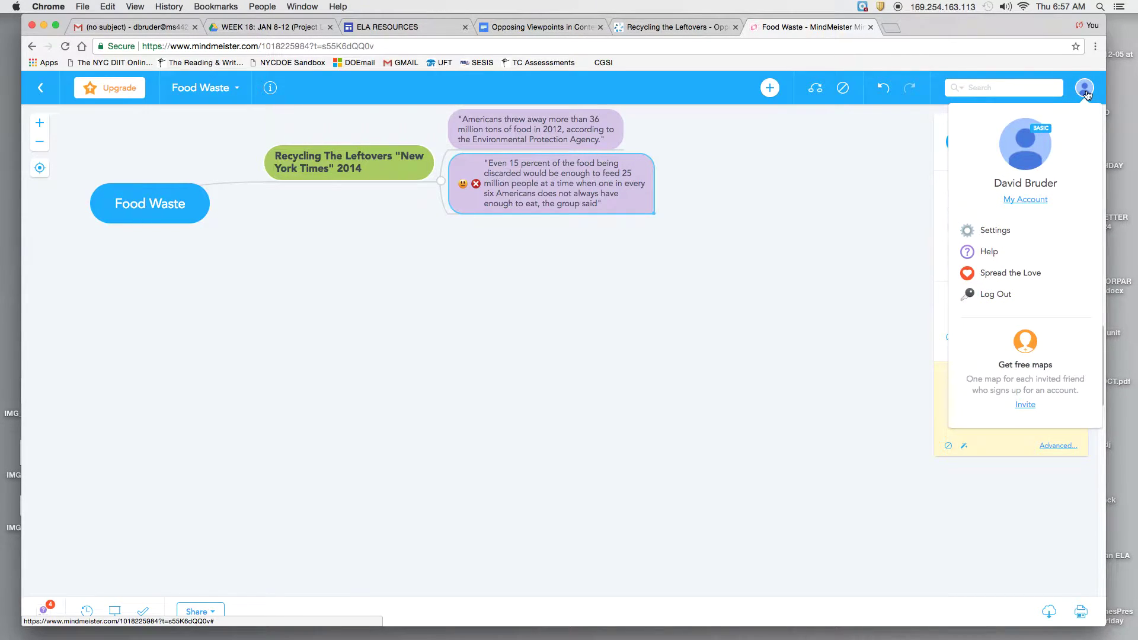
{"action": "left_click", "coordinate": [368, 521]}
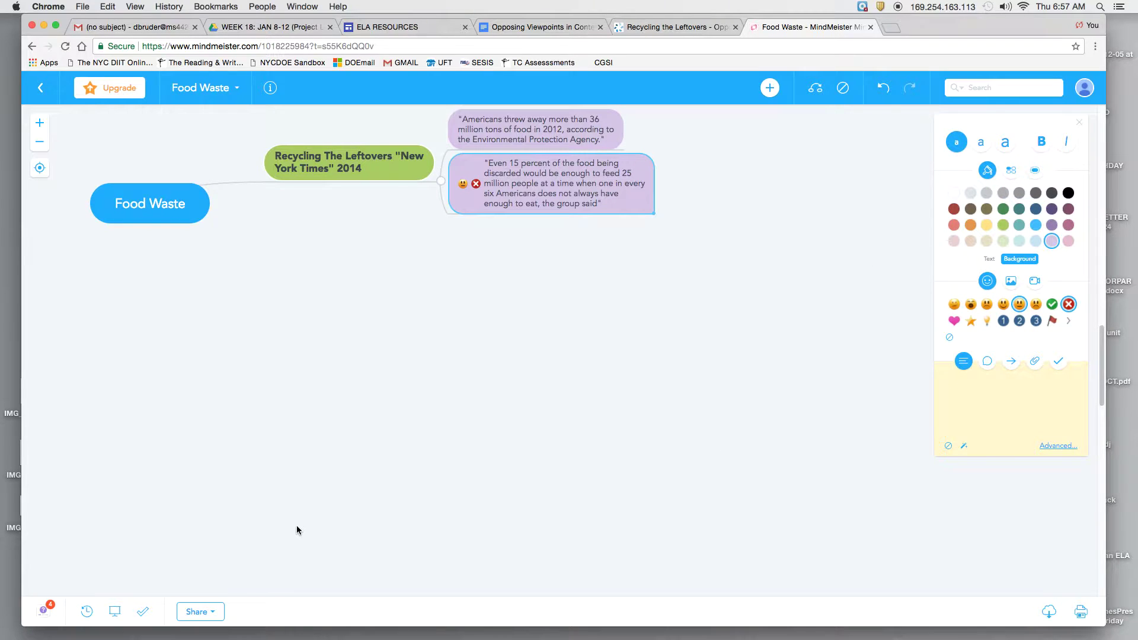
{"action": "left_click", "coordinate": [144, 613]}
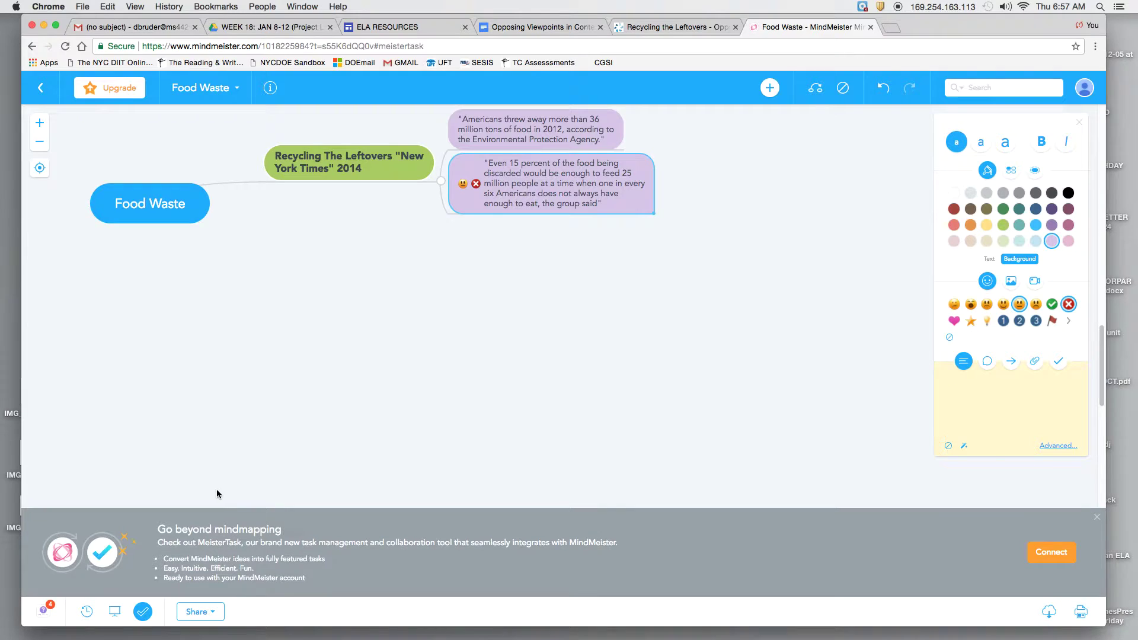
{"action": "left_click", "coordinate": [1097, 517]}
{"action": "left_click", "coordinate": [42, 89]}
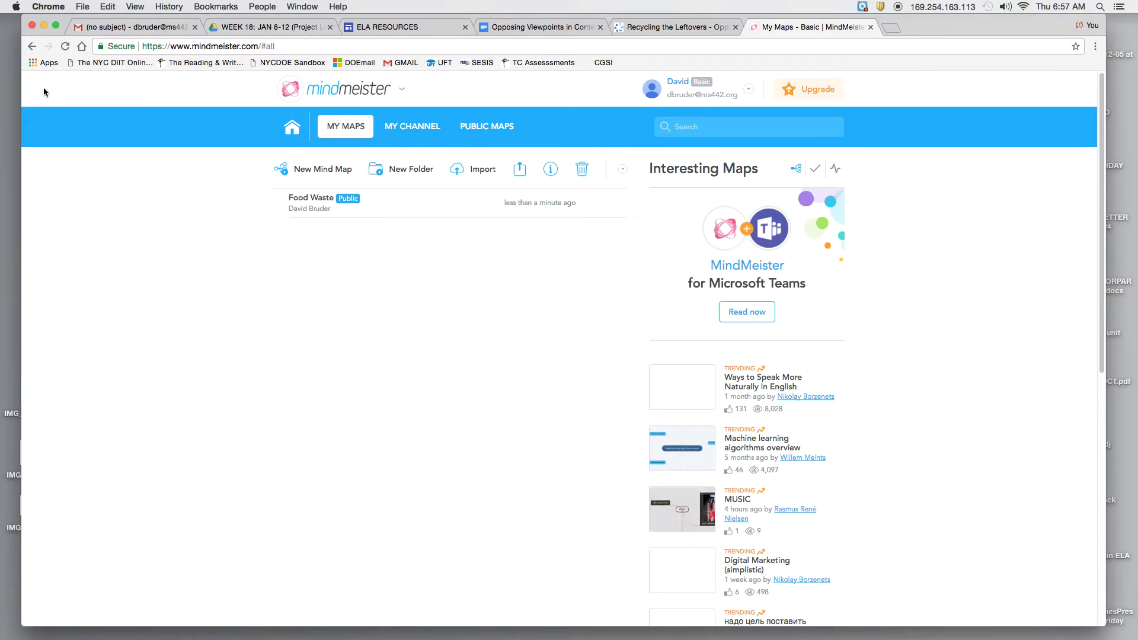
{"action": "left_click", "coordinate": [302, 204]}
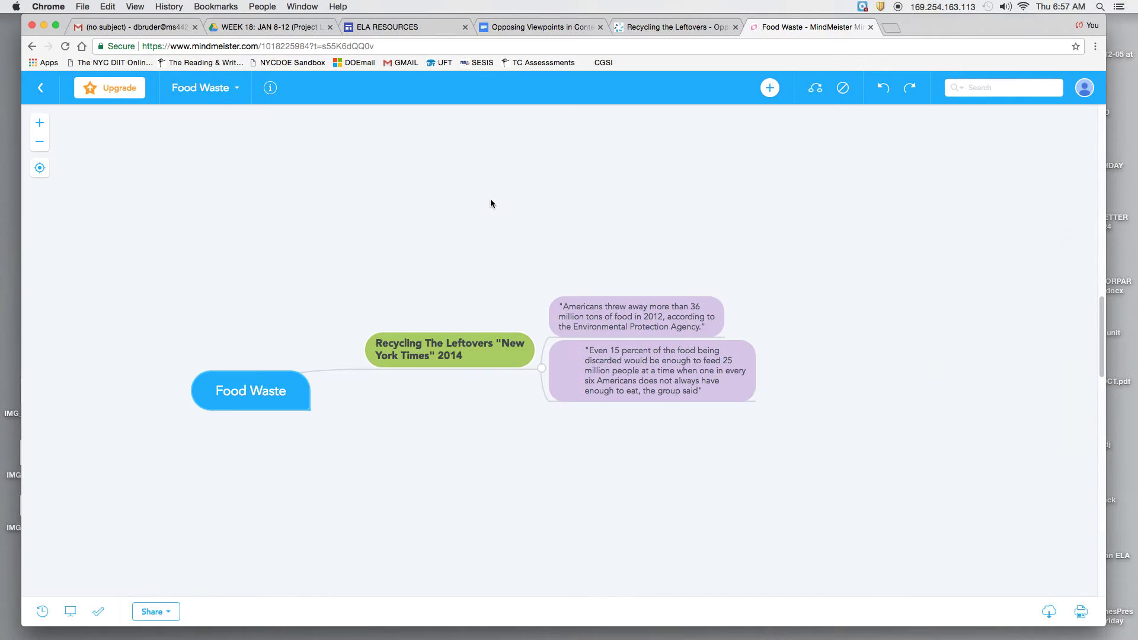